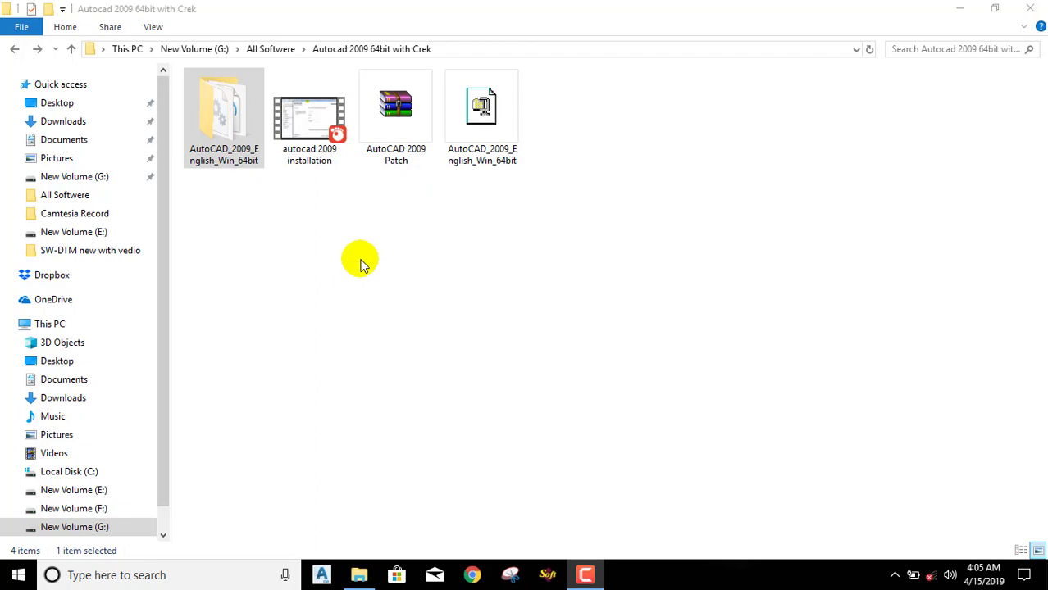
Minimize the 'Autocad 2009 64bit with Crek' folder window to reach the desktop
left_click(960, 7)
Check This PC's system type (64-bit Windows 10 Pro), then bring the AutoCAD folder back
right_click(325, 150)
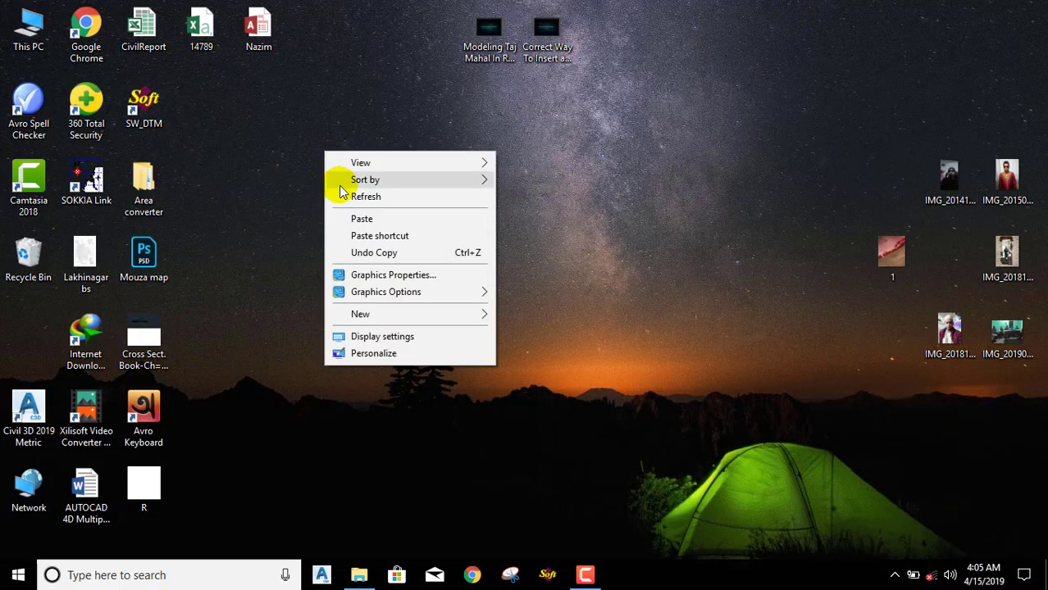
left_click(624, 329)
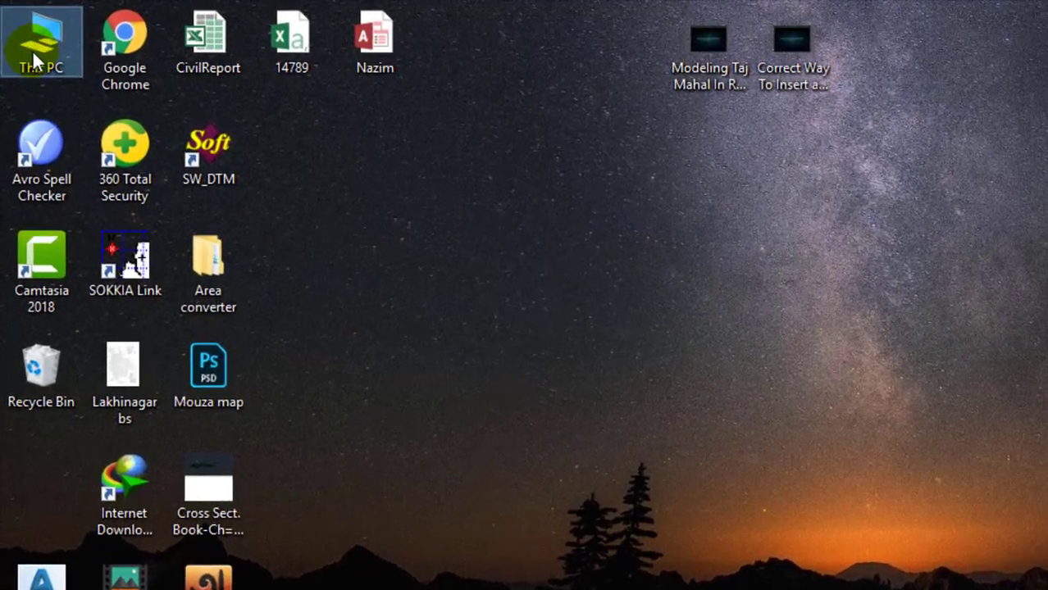
right_click(29, 38)
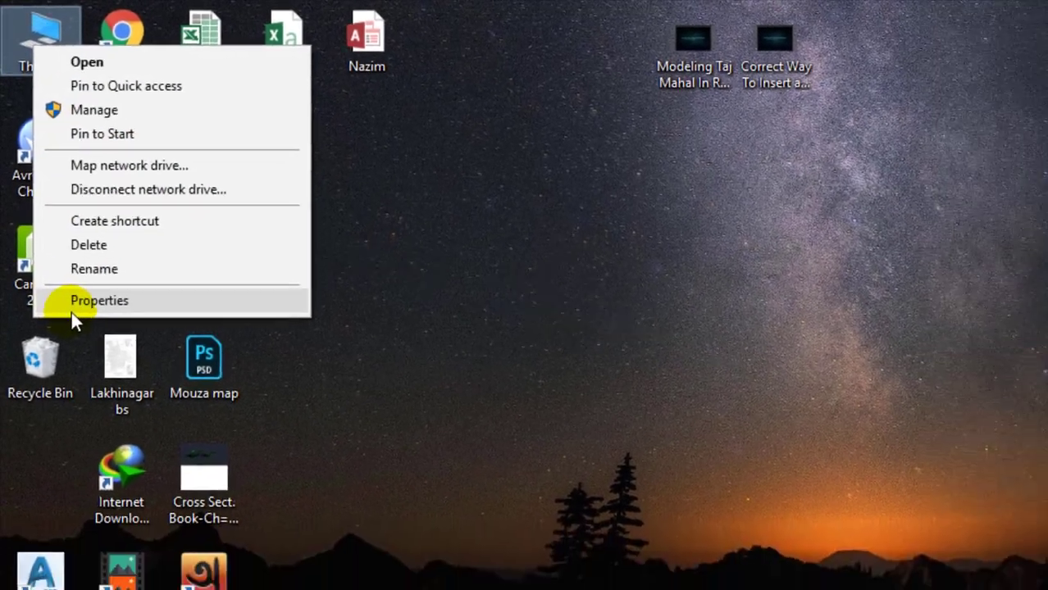
left_click(70, 341)
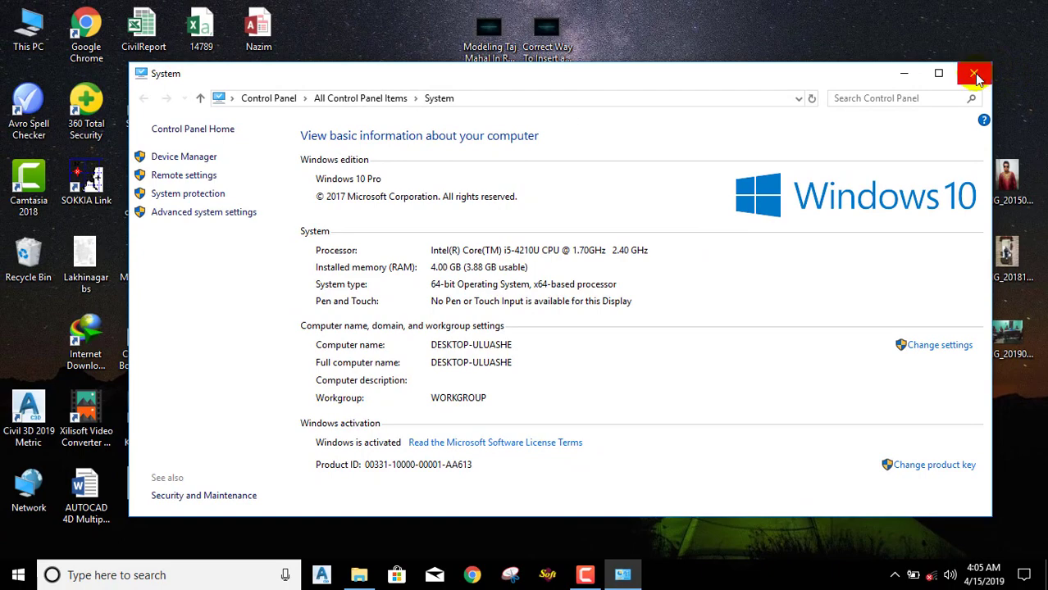
left_click(975, 76)
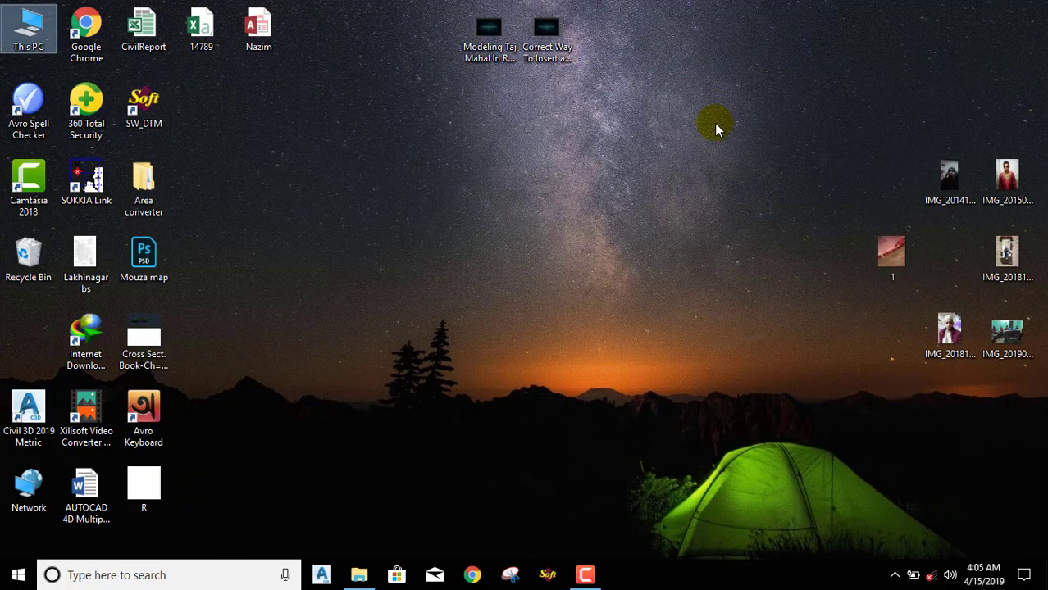
left_click(359, 575)
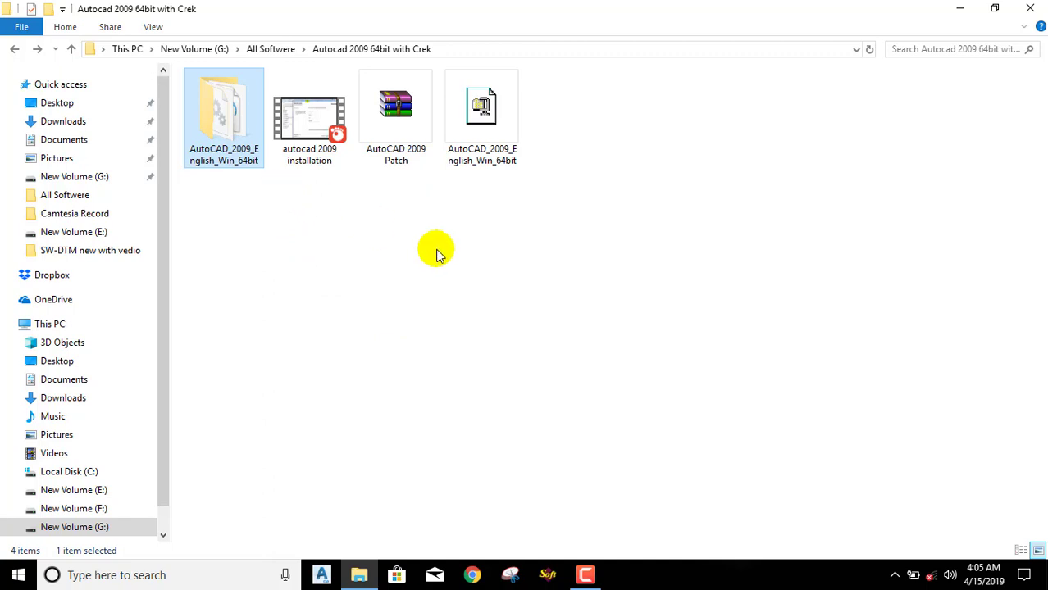
Open the AutoCAD_2009_English_Win_64bit folder to see its 17 installation files
left_click(508, 123)
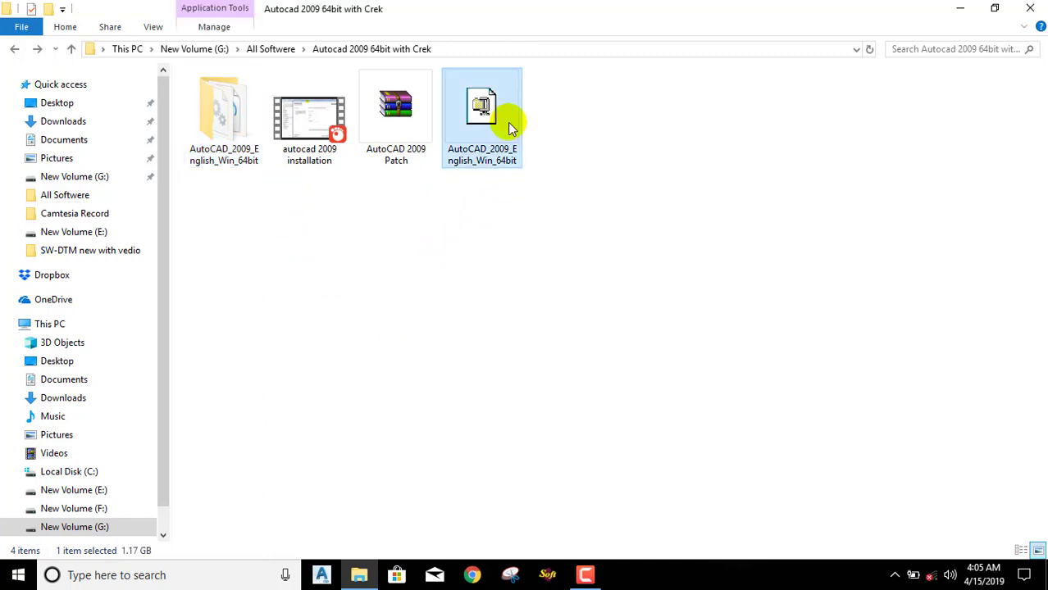
right_click(473, 115)
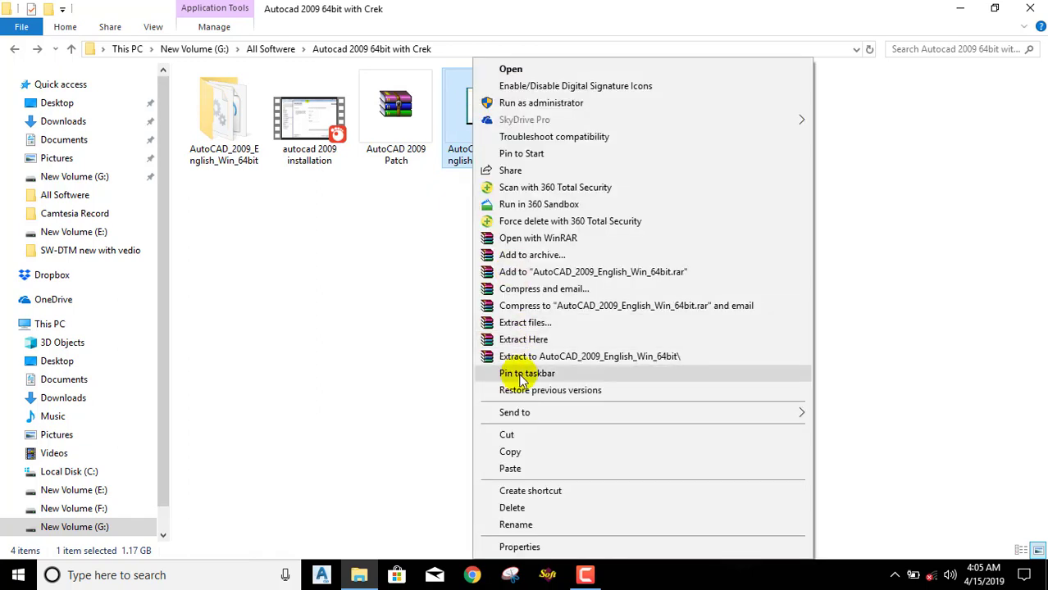
left_click(373, 283)
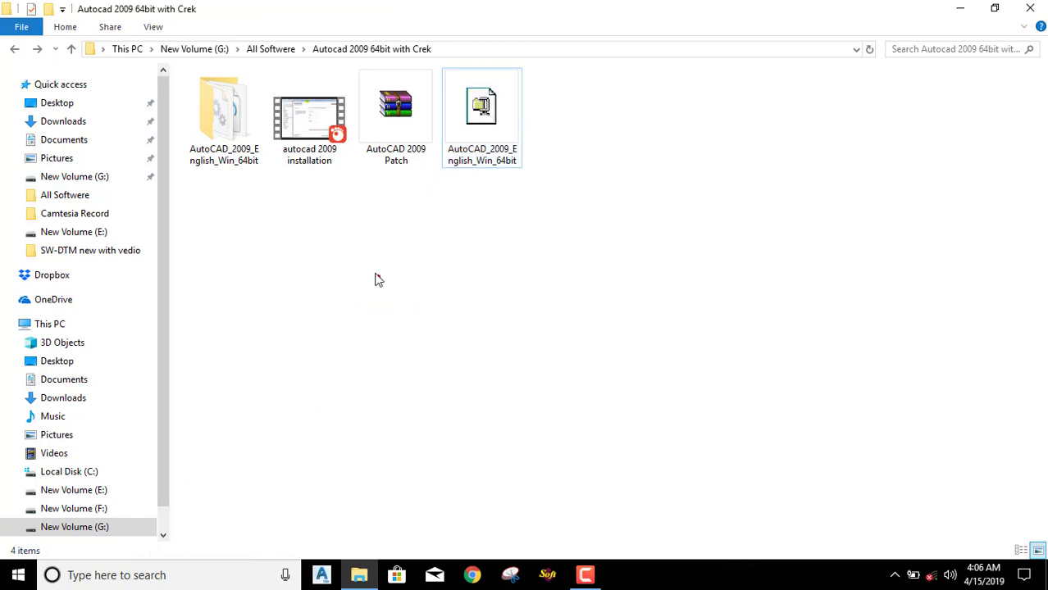
double_click(231, 146)
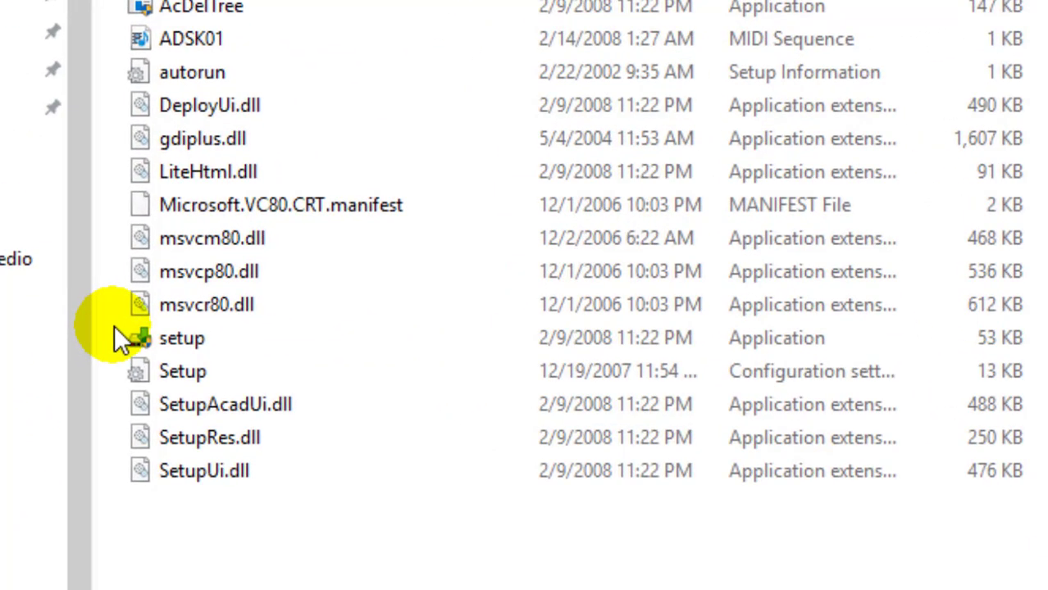
Launch setup and begin installing AutoCAD 2009 through Install Products
left_click(212, 337)
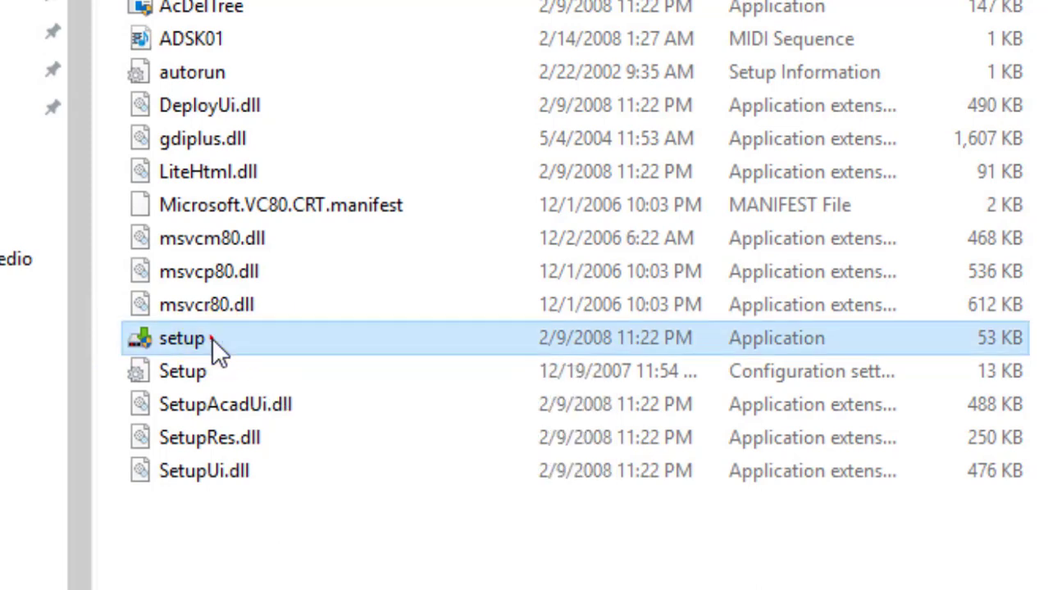
double_click(212, 337)
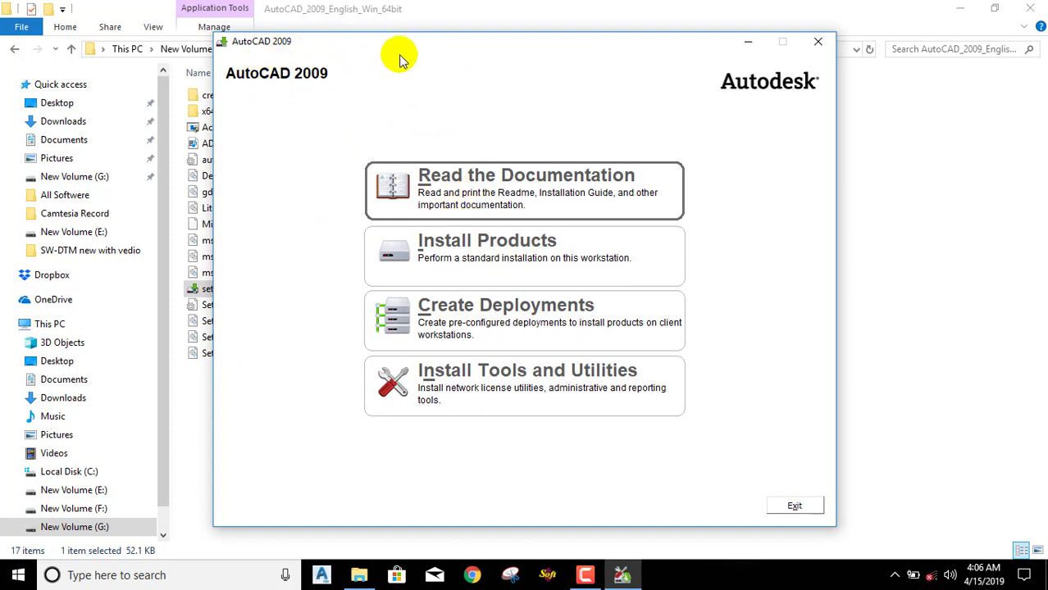
left_click(455, 263)
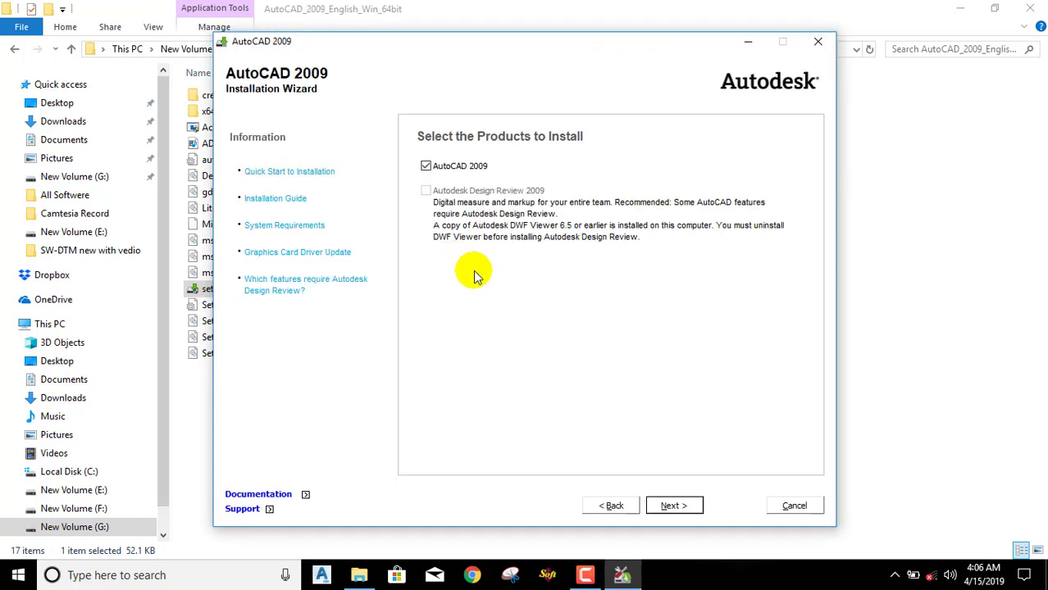
left_click(683, 505)
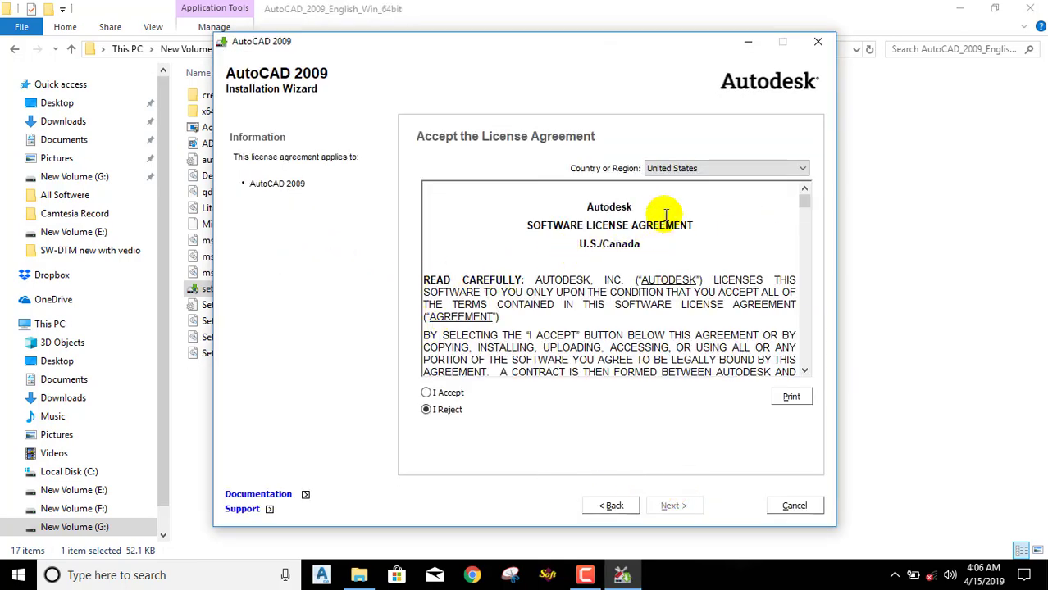
Set the country to Bangladesh, accept the license agreement, and continue
left_click(710, 173)
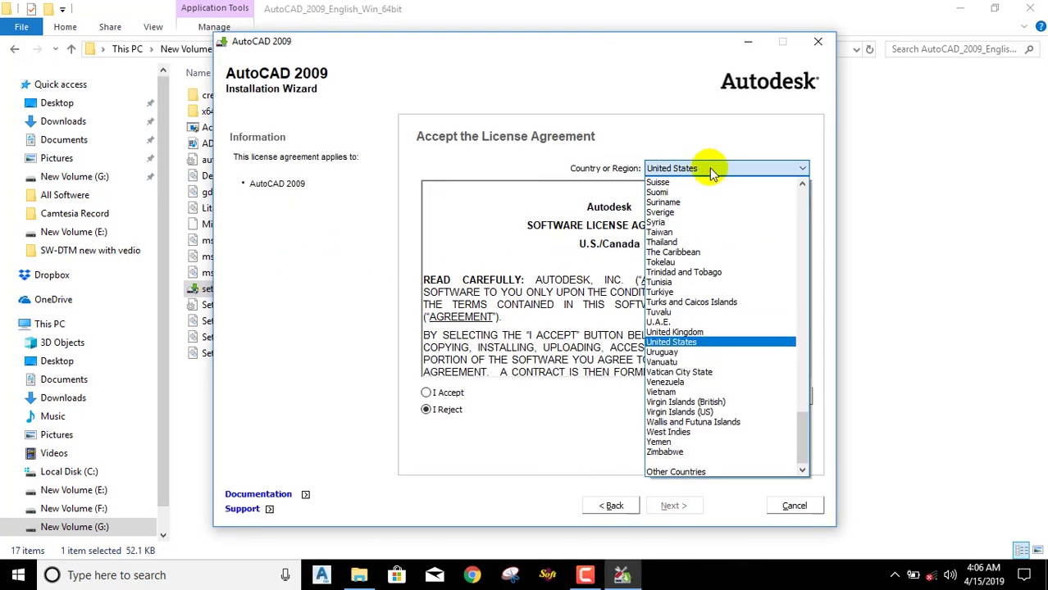
key("b")
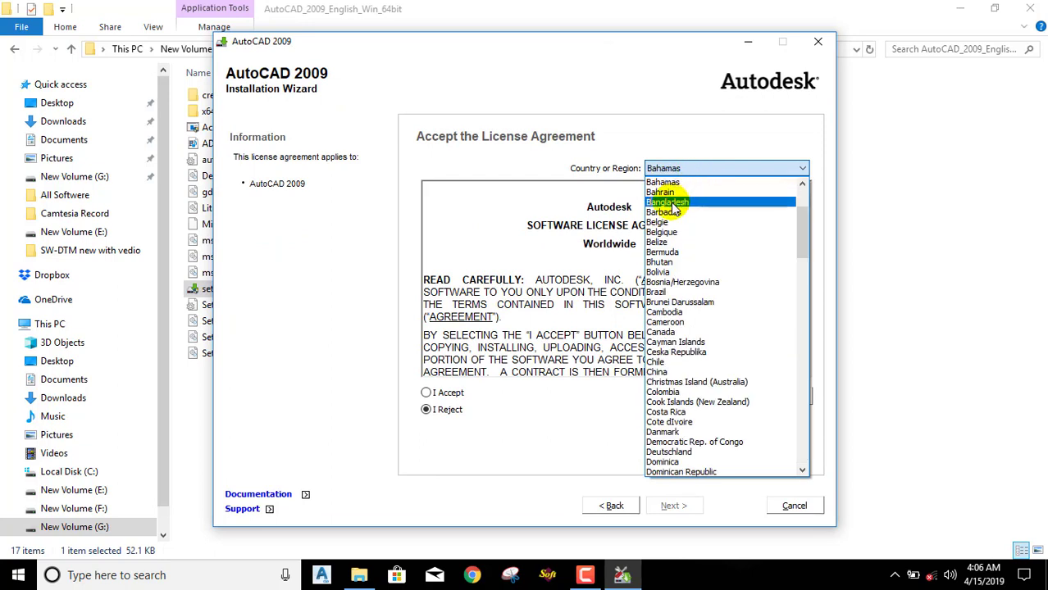
left_click(672, 203)
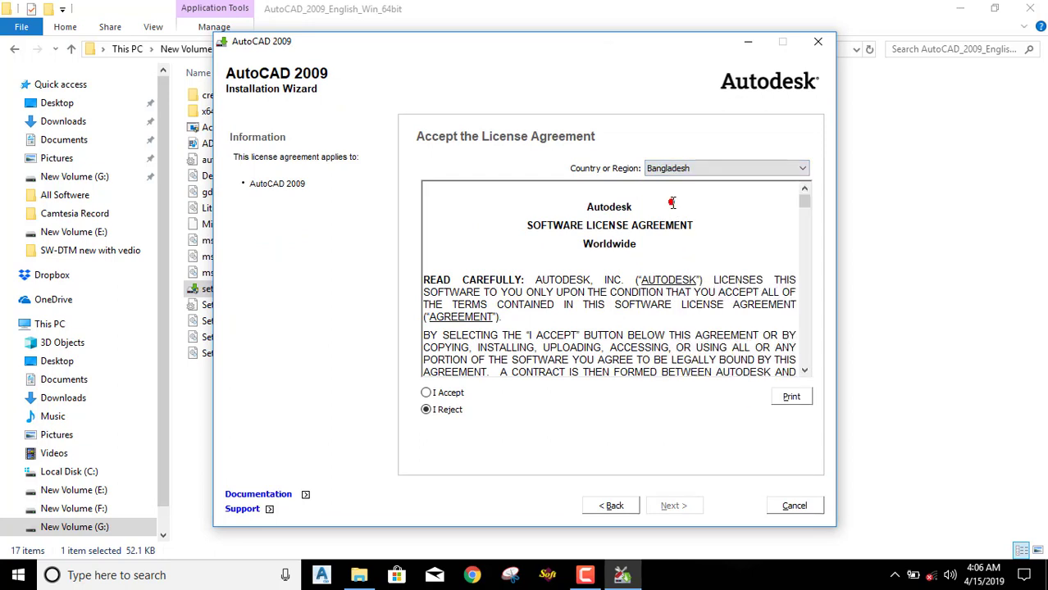
left_click(425, 393)
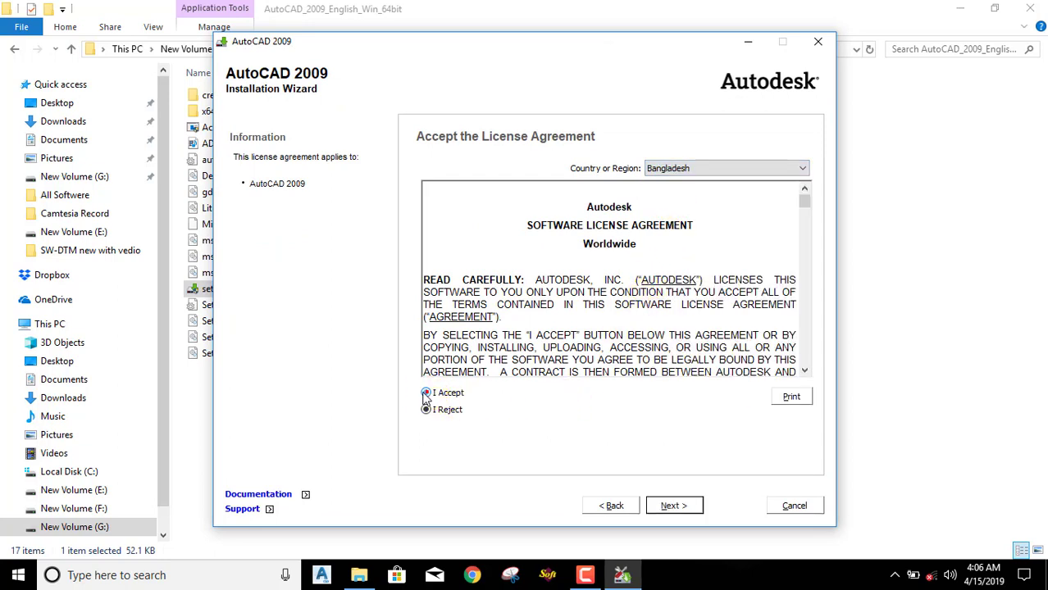
left_click(672, 506)
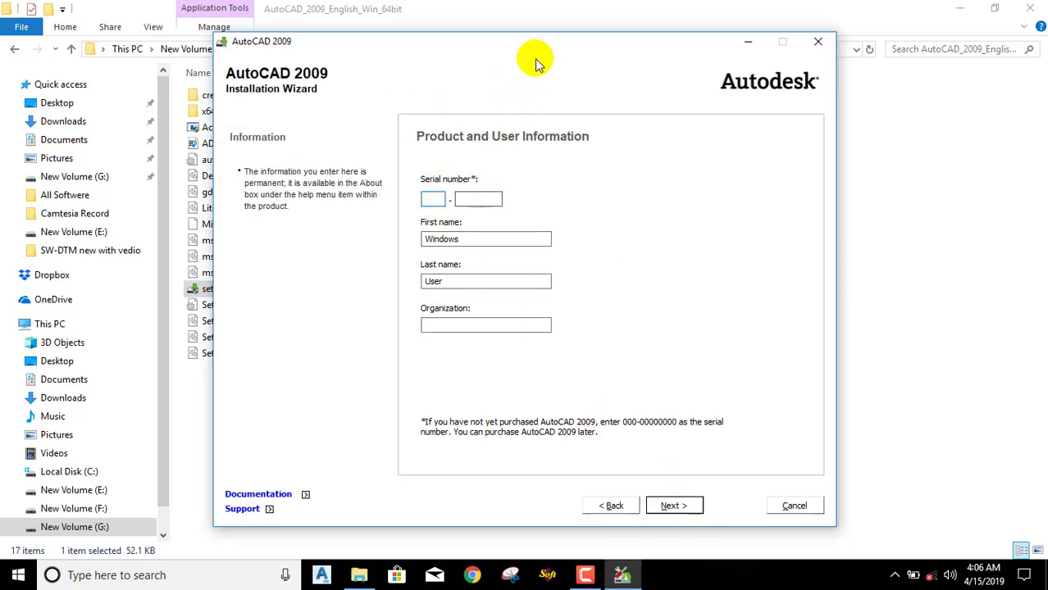
Browse the installer folders in Explorer, then return to the installation wizard
left_click_drag(554, 43, 668, 44)
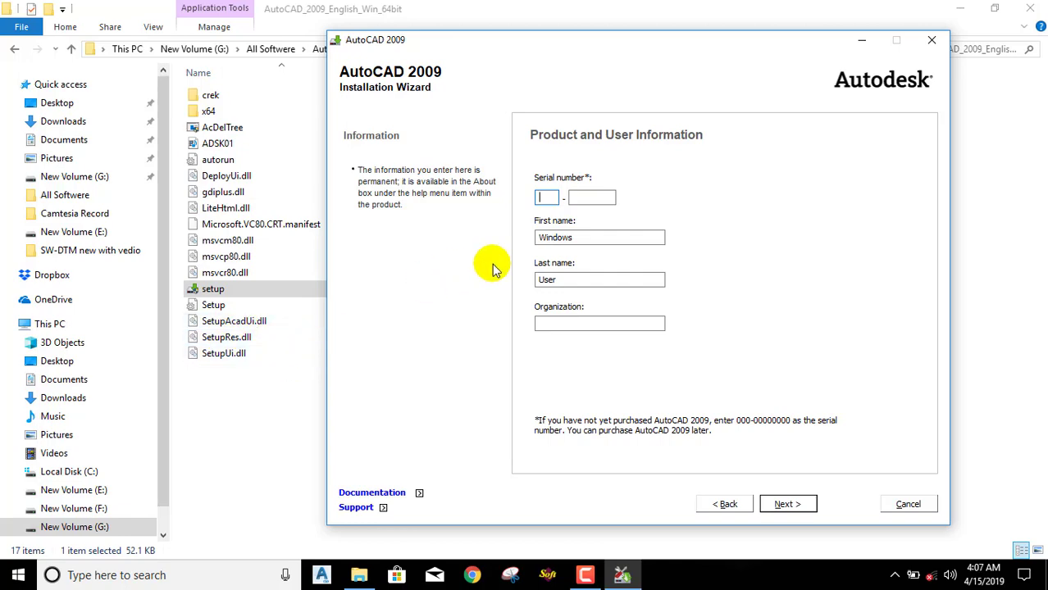
left_click(13, 49)
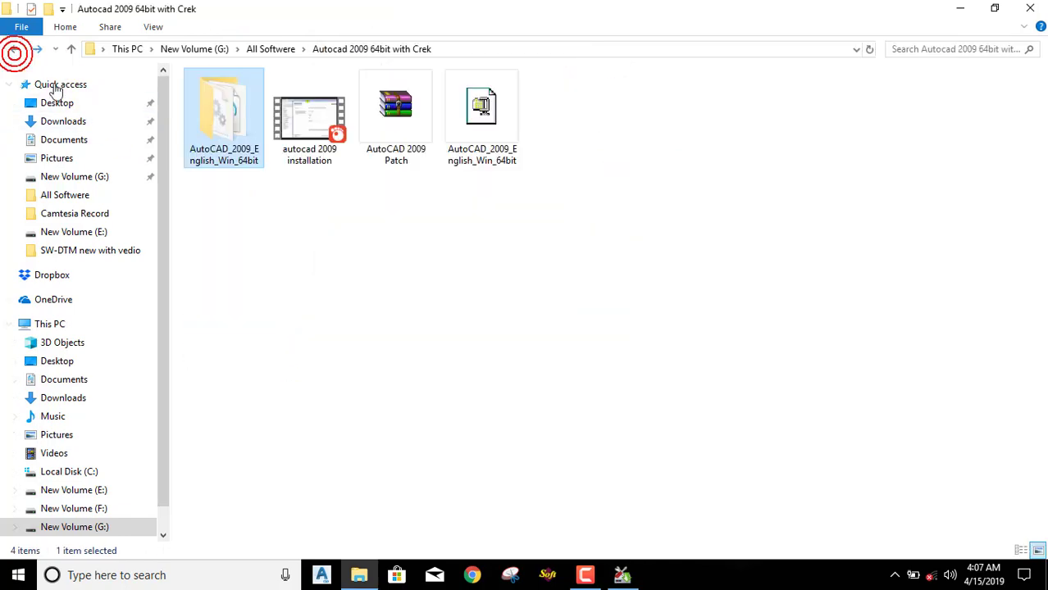
double_click(230, 138)
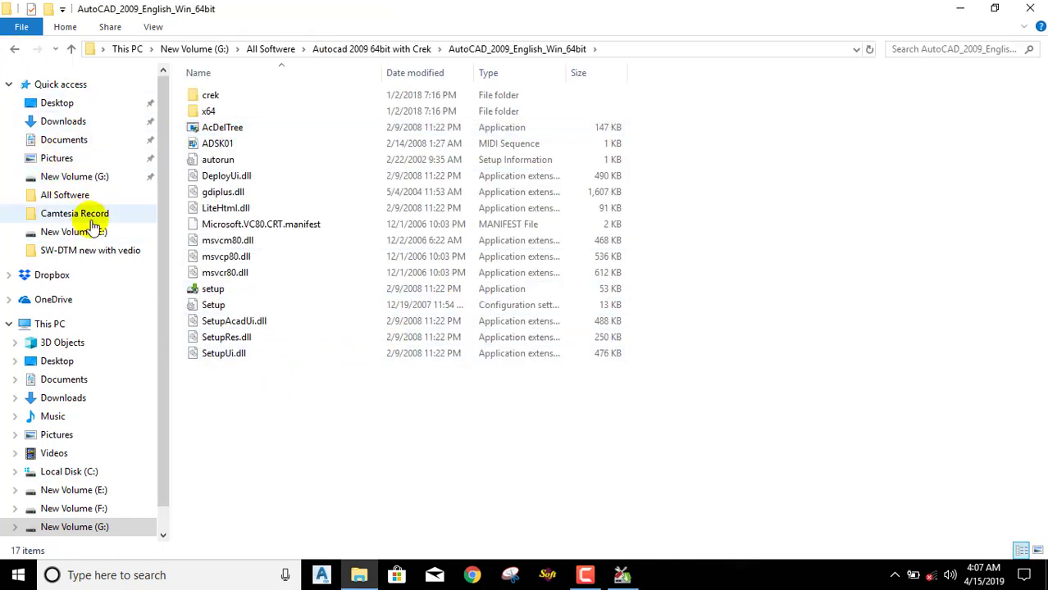
left_click(14, 51)
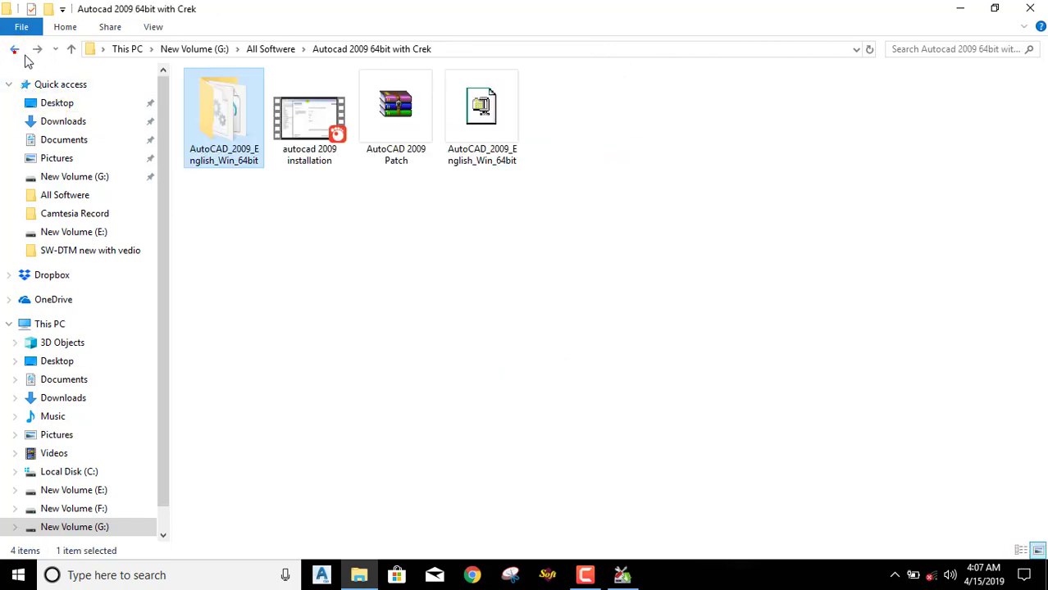
left_click(622, 575)
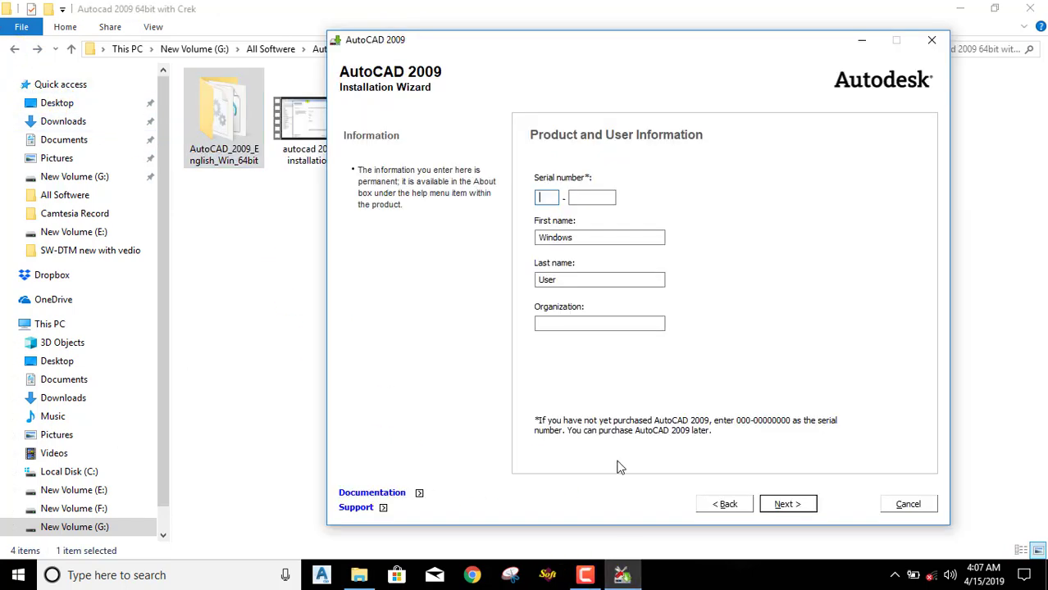
Enter the serial number and organization 'a', then move to the review page
left_click(547, 198)
type("6666")
type("96969")
type("69")
left_click(580, 190)
left_click(546, 197)
left_click(590, 198)
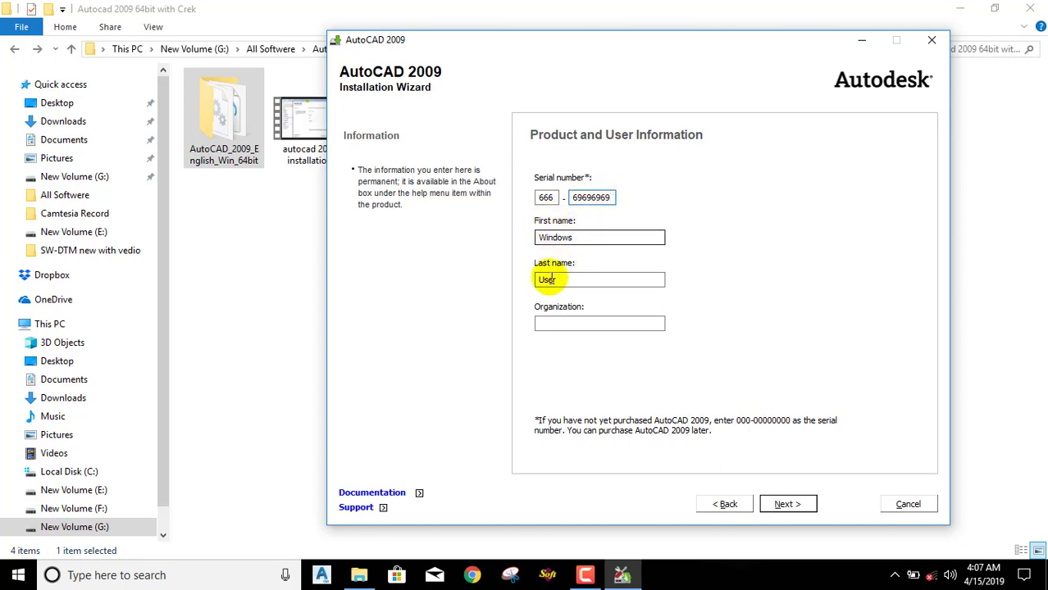
left_click(563, 325)
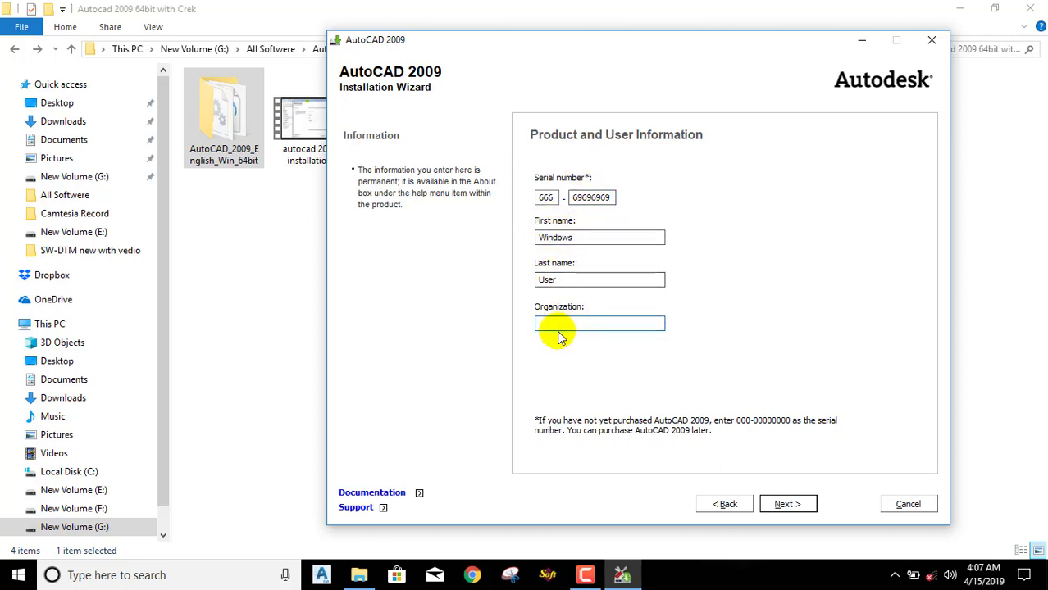
type("a")
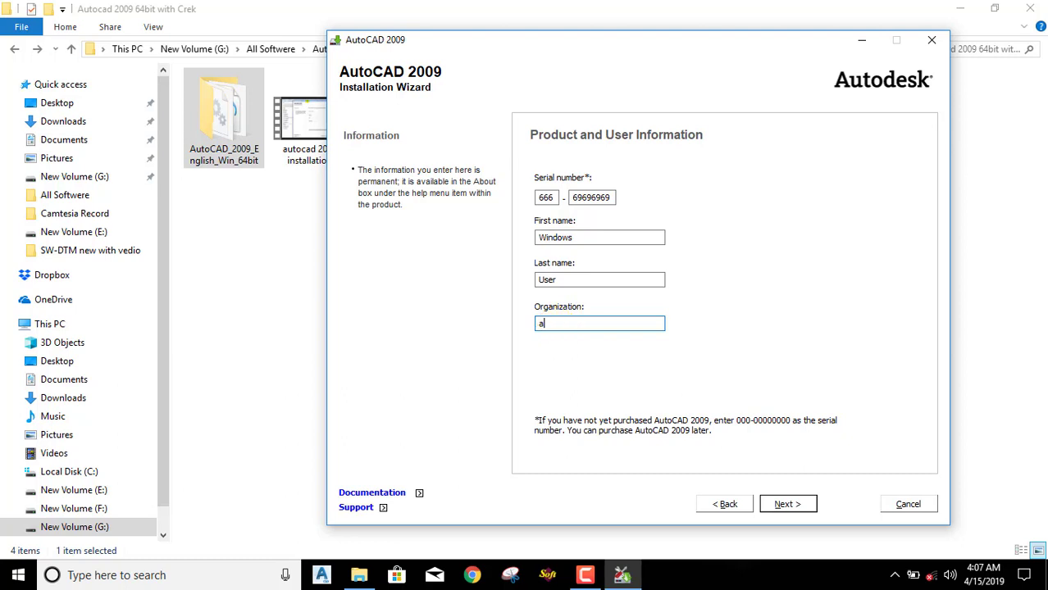
left_click(800, 502)
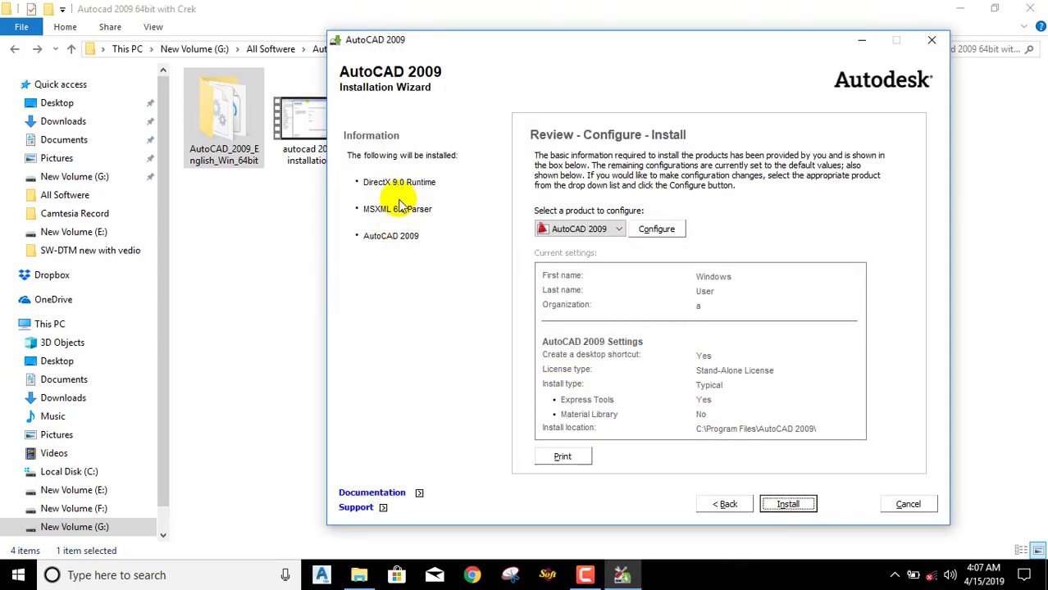
Start the AutoCAD 2009 installation with the default configuration
left_click(788, 503)
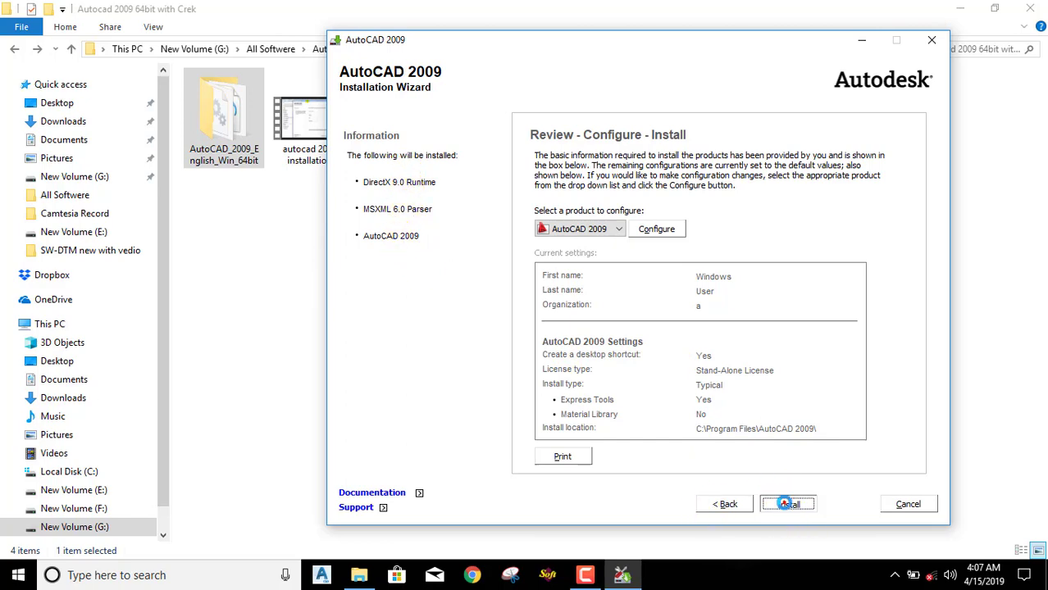
left_click(581, 351)
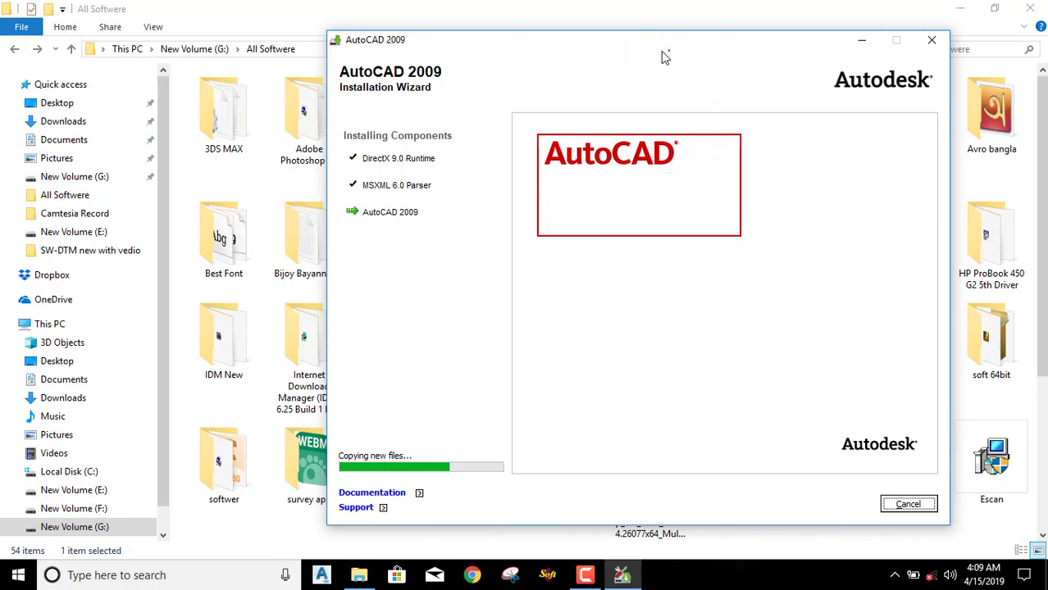
Reposition the installer window and reopen the 'Autocad 2009 64bit with Crek' folder
left_click_drag(742, 68, 619, 133)
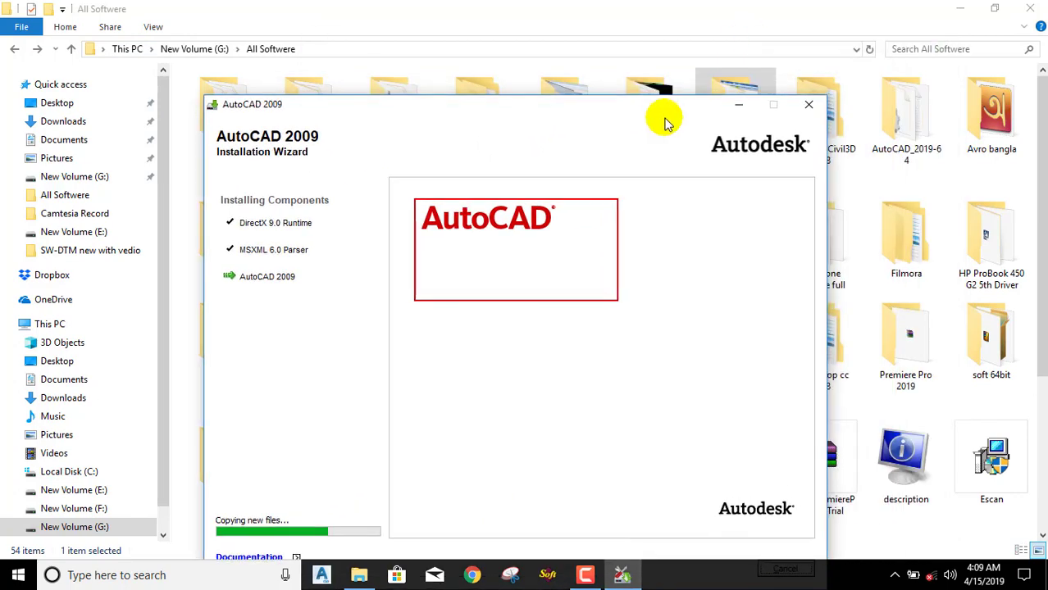
double_click(749, 78)
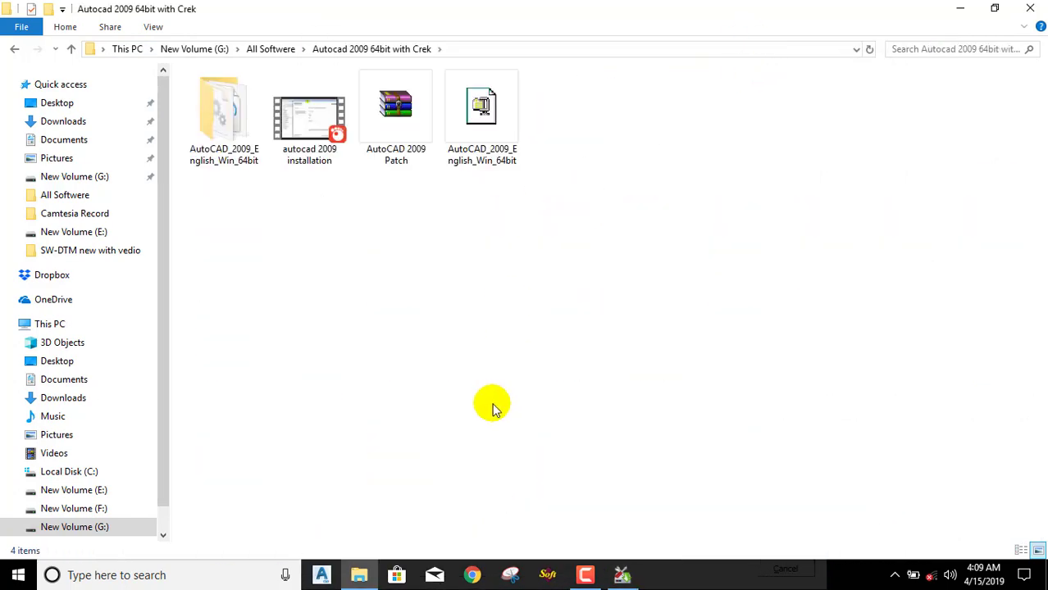
left_click(631, 576)
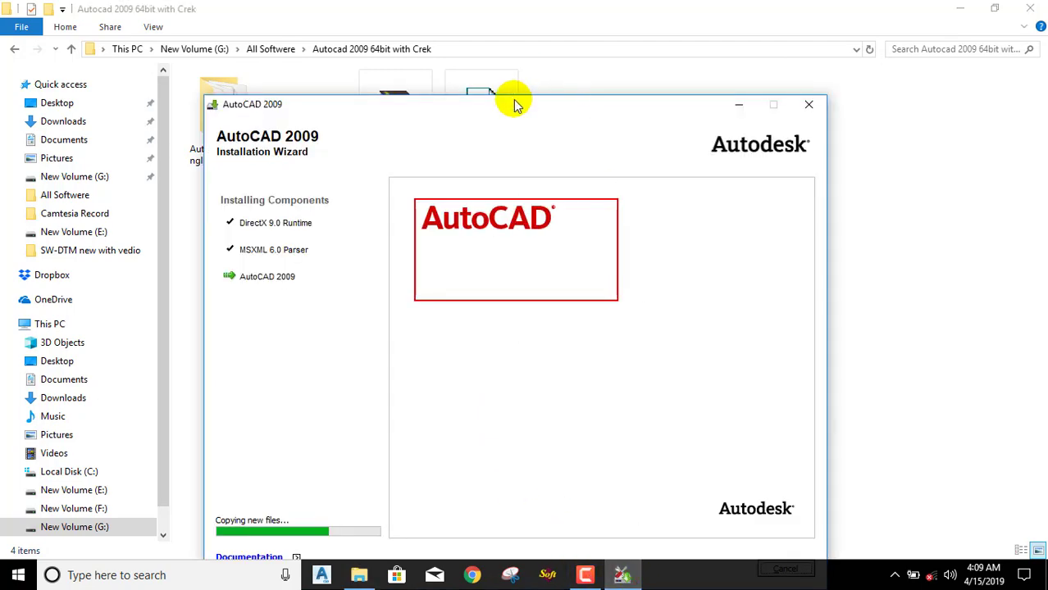
left_click_drag(518, 113, 634, 65)
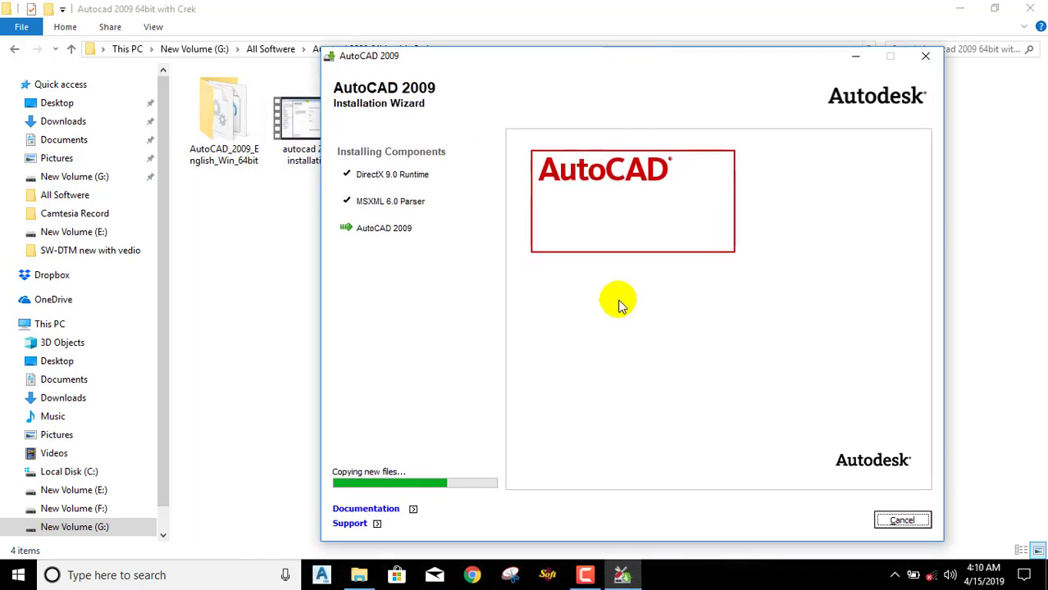
Confirm in This PC's properties that the system is 64-bit Windows 10 Pro
left_click(970, 6)
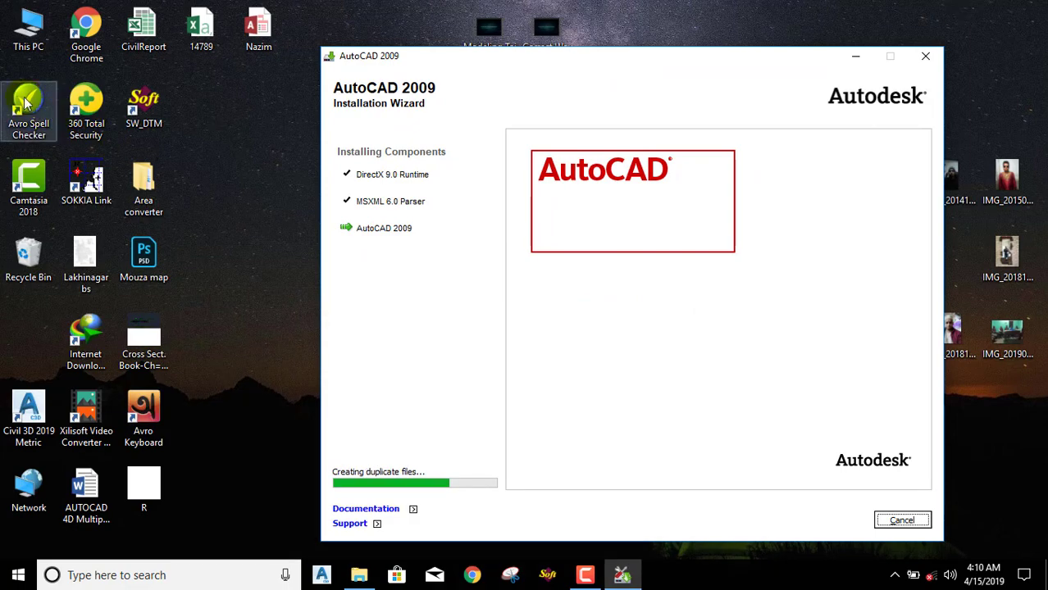
right_click(36, 33)
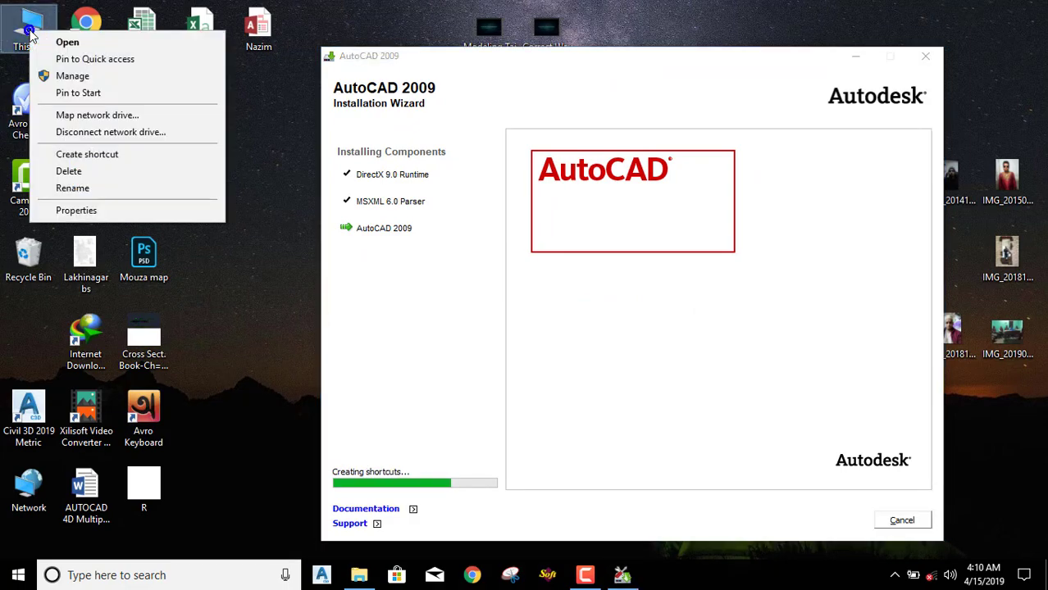
left_click(69, 213)
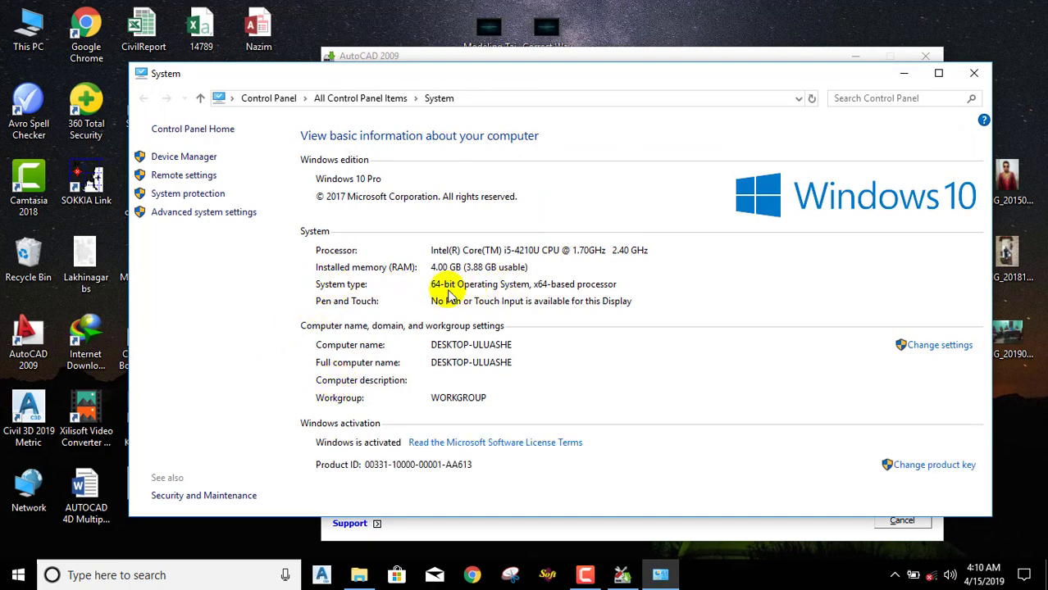
left_click(975, 73)
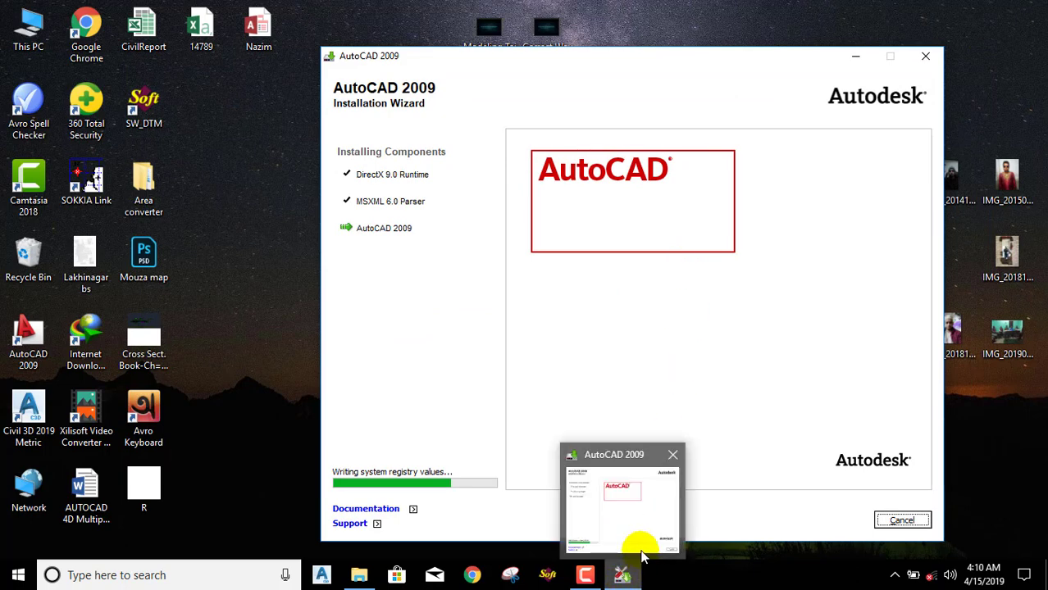
mouse_move(622, 575)
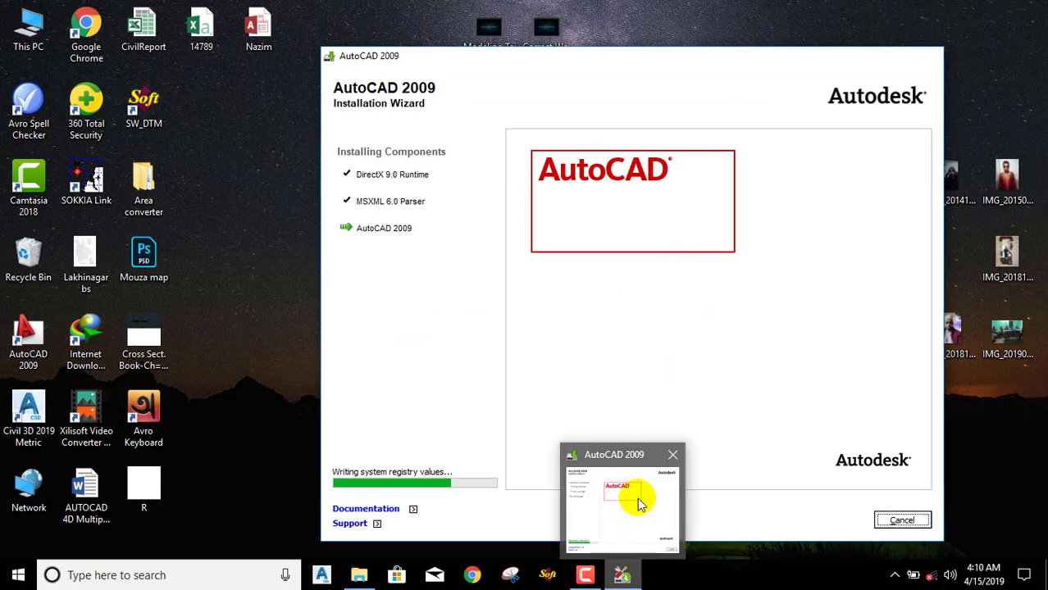
Look over the AutoCAD 2009 Patch archive in the folder window
left_click(359, 575)
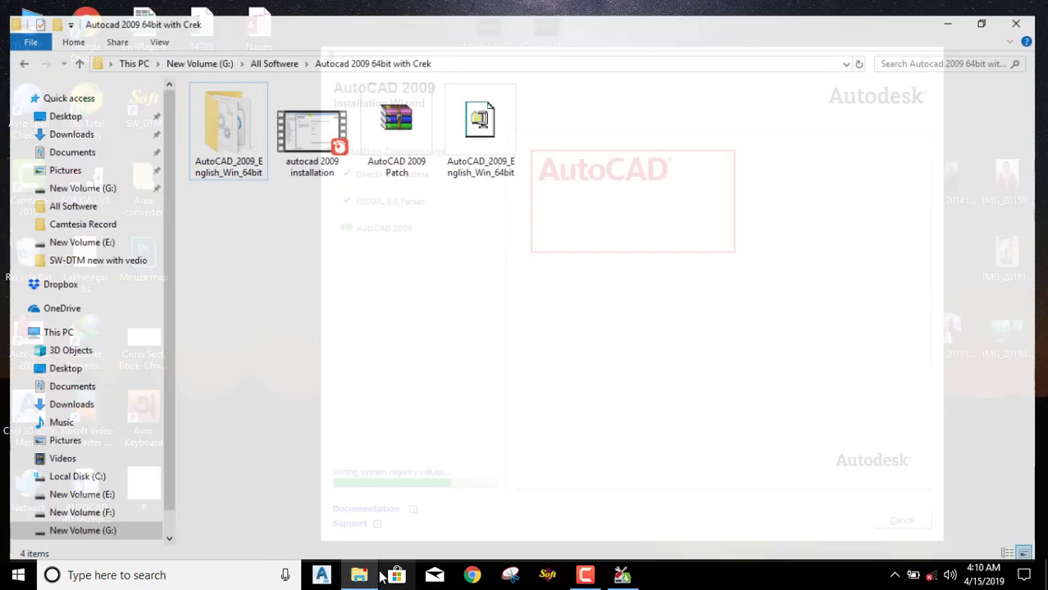
left_click(416, 123)
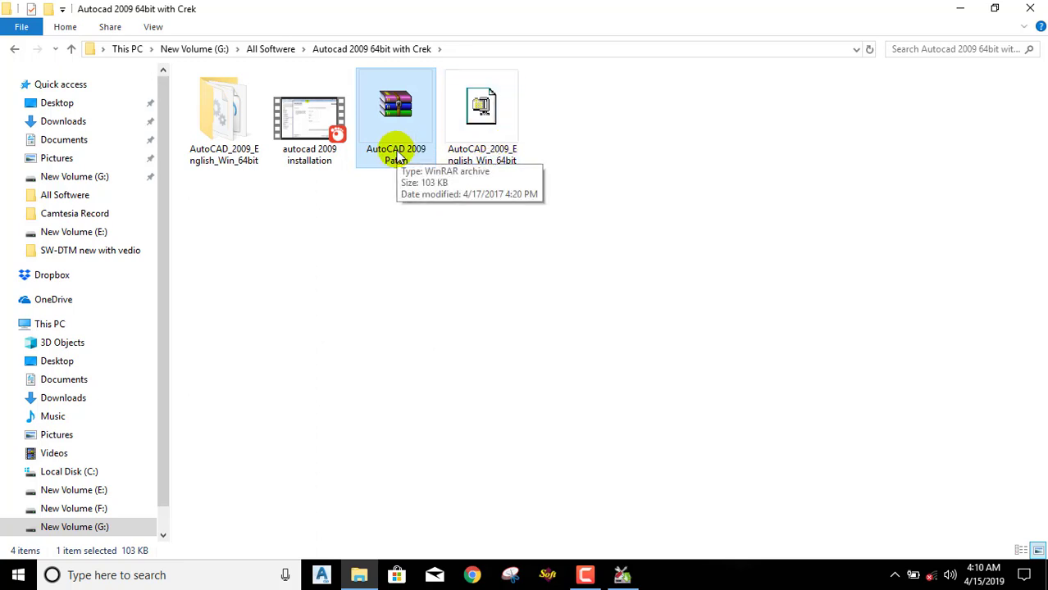
left_click(554, 248)
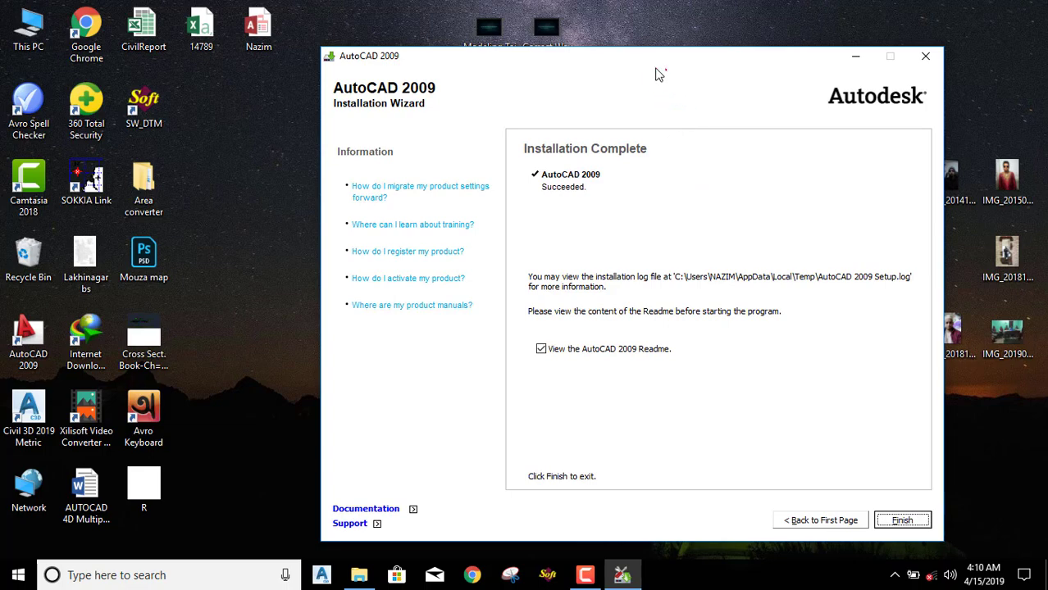
Finish the installation wizard and close the AutoCAD 2009 Readme
left_click_drag(630, 56, 552, 38)
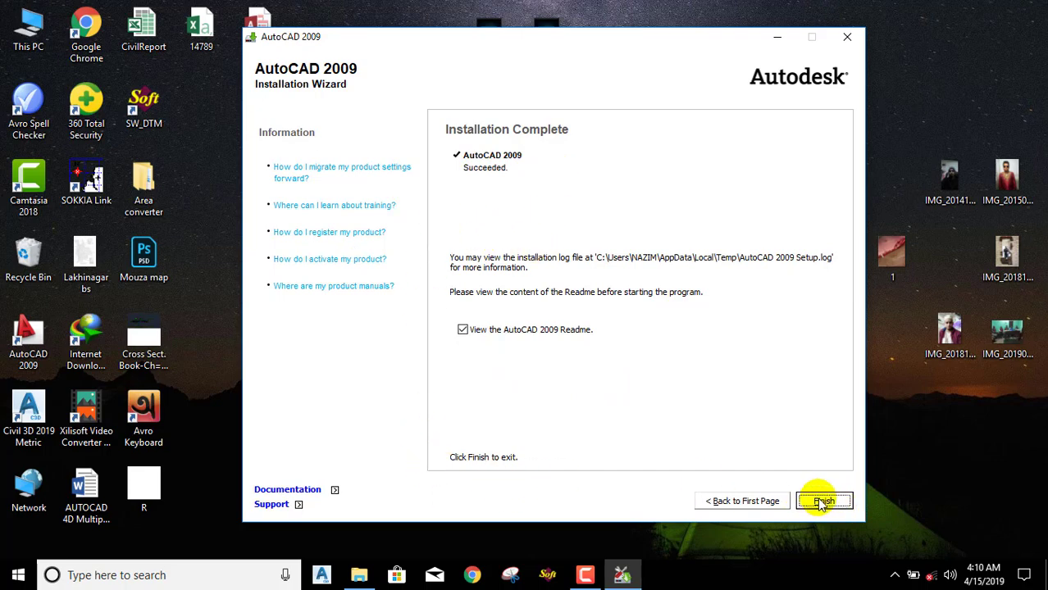
key("Return")
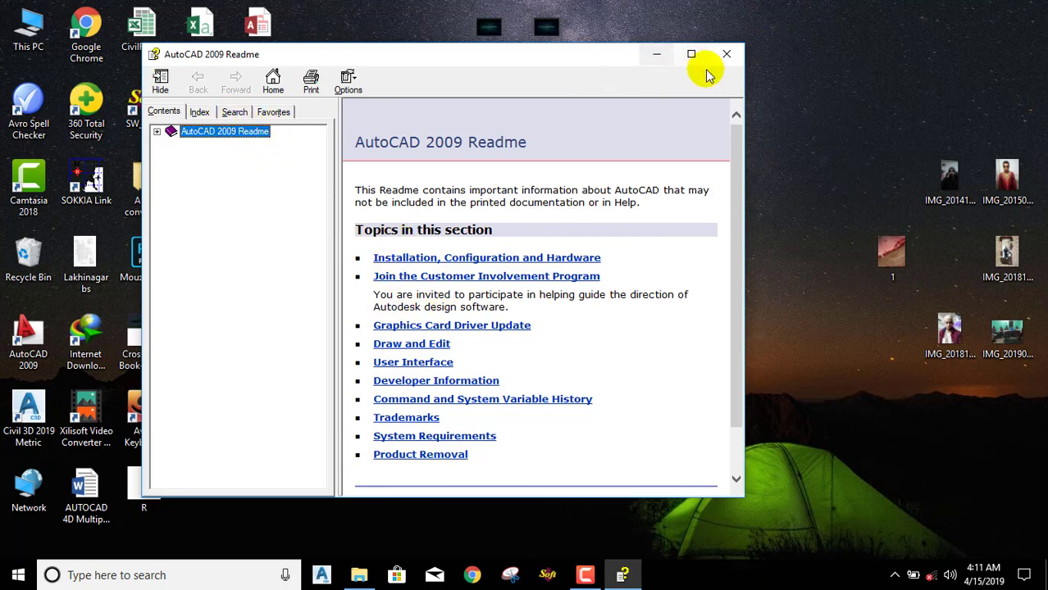
left_click(726, 54)
left_click(493, 268)
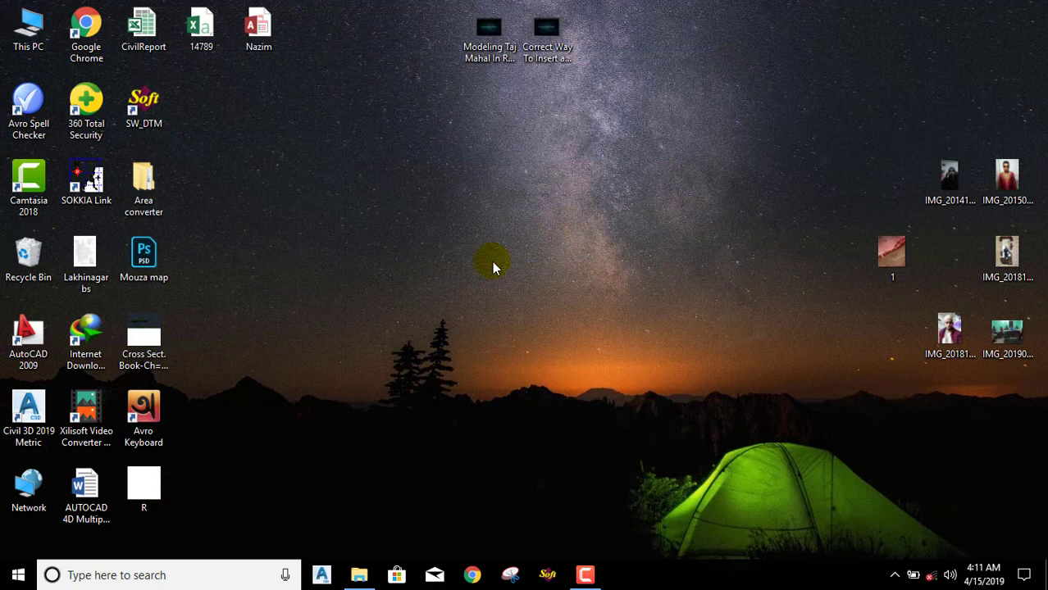
Launch AutoCAD 2009 from its desktop shortcut
double_click(50, 359)
right_click(315, 240)
left_click(359, 287)
double_click(36, 348)
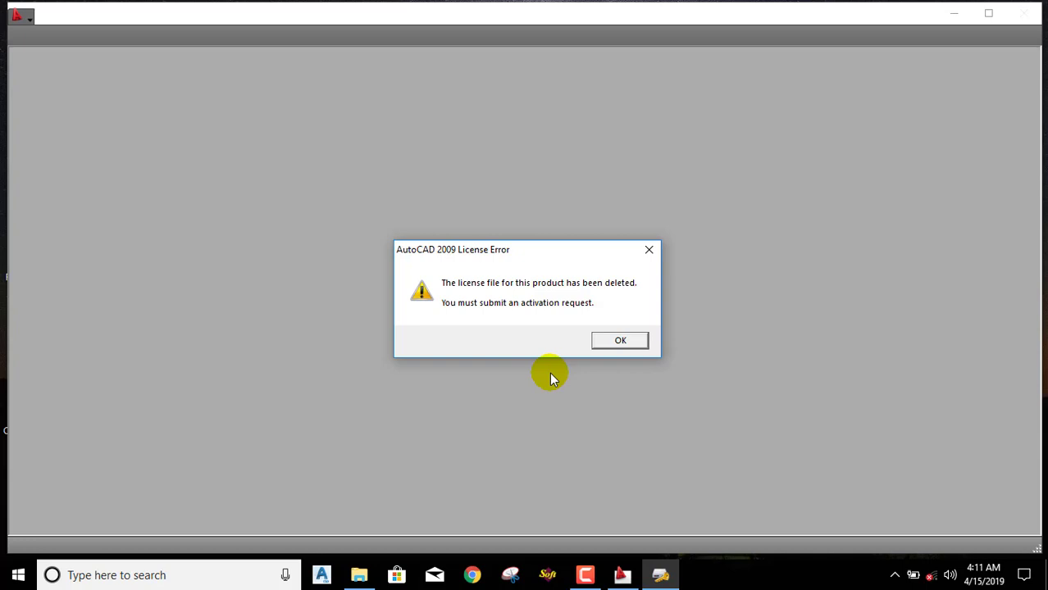
Dismiss the license error, choose to activate the product, and switch to the patch folder
left_click(620, 340)
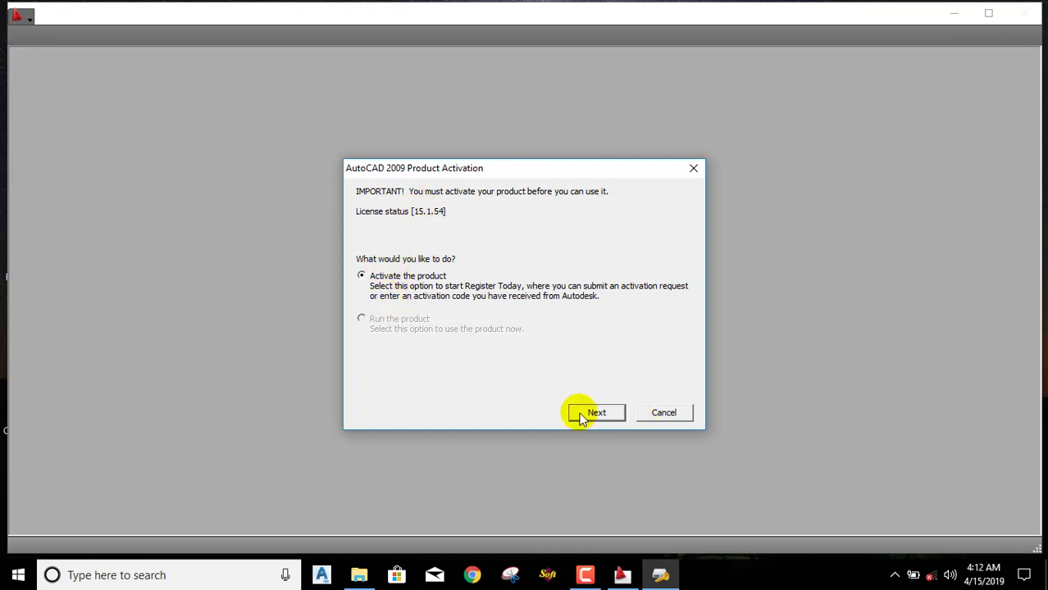
left_click(613, 419)
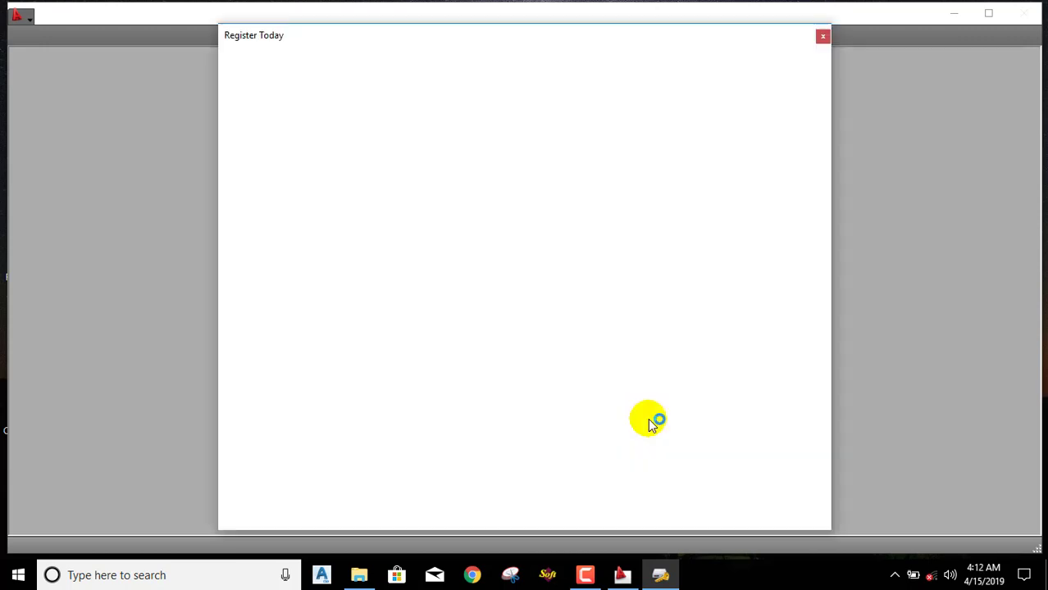
left_click(359, 575)
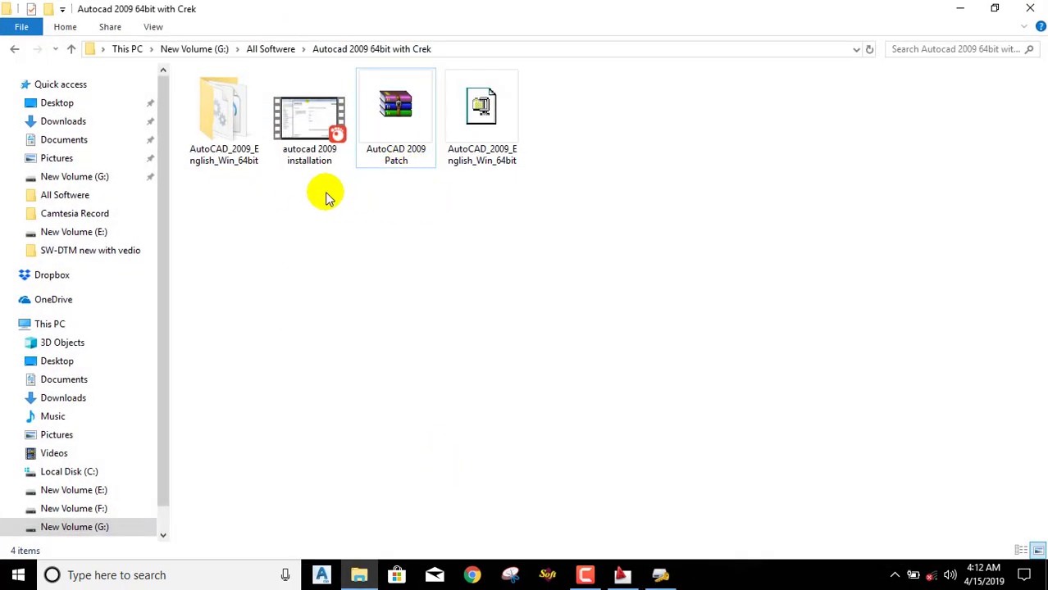
Extract the AutoCAD 2009 Patch archive into a new folder and open it
right_click(410, 118)
left_click(442, 178)
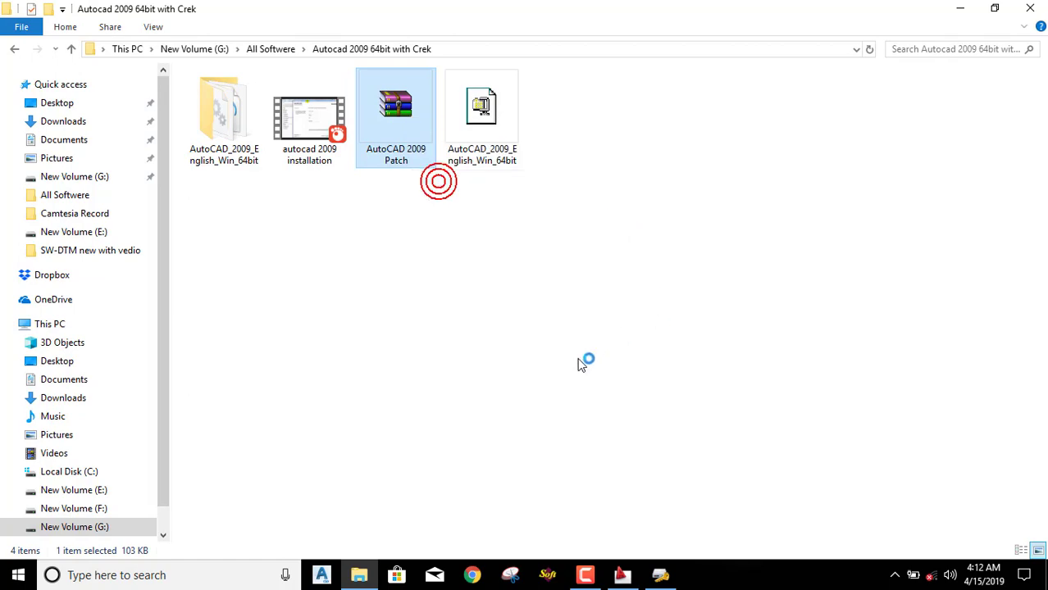
left_click(569, 444)
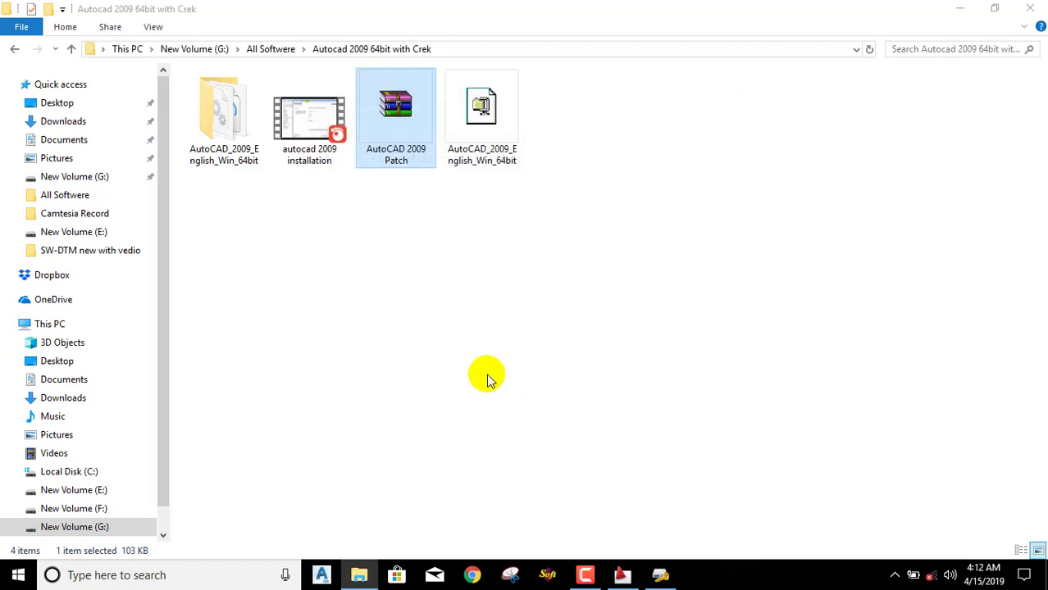
left_click(409, 201)
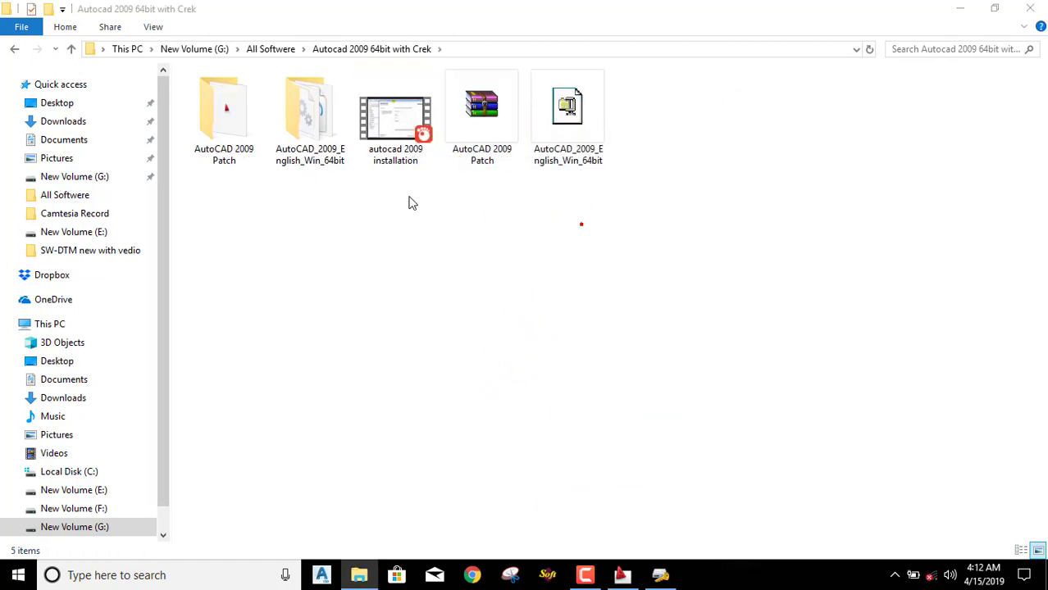
double_click(224, 123)
Run Keygen_x64_xforce as administrator and place its window on the right
right_click(254, 105)
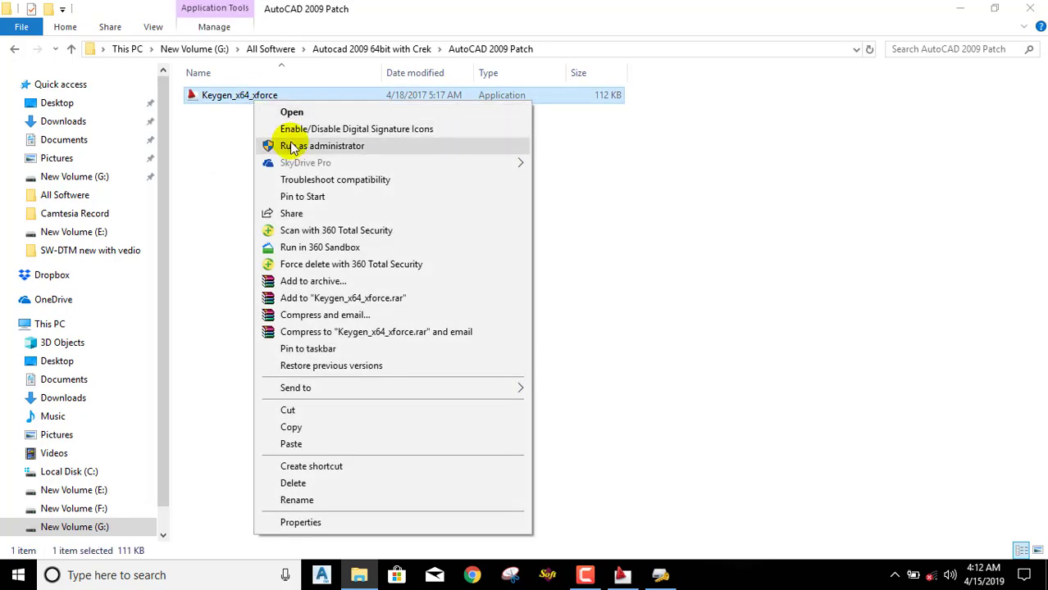
left_click(290, 141)
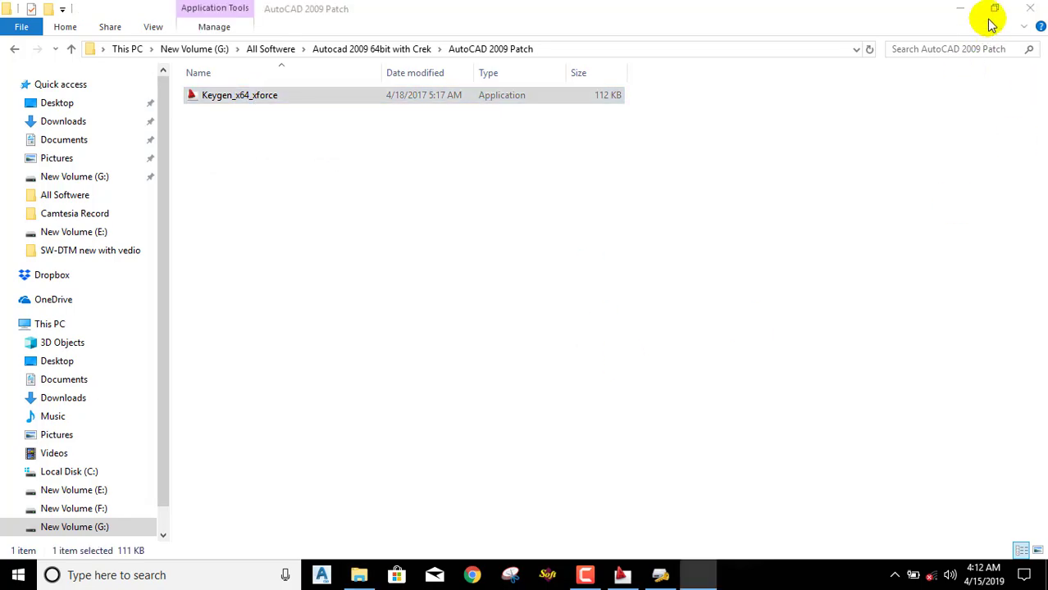
left_click(959, 8)
left_click_drag(578, 98, 859, 95)
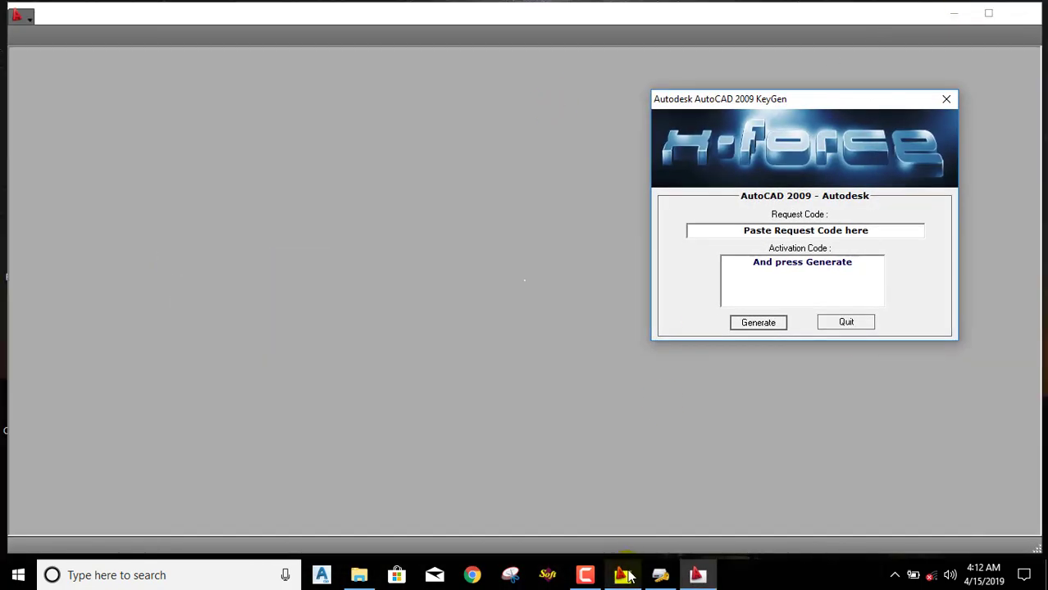
Copy AutoCAD's request code into the X-Force keygen and generate an activation code
left_click(660, 575)
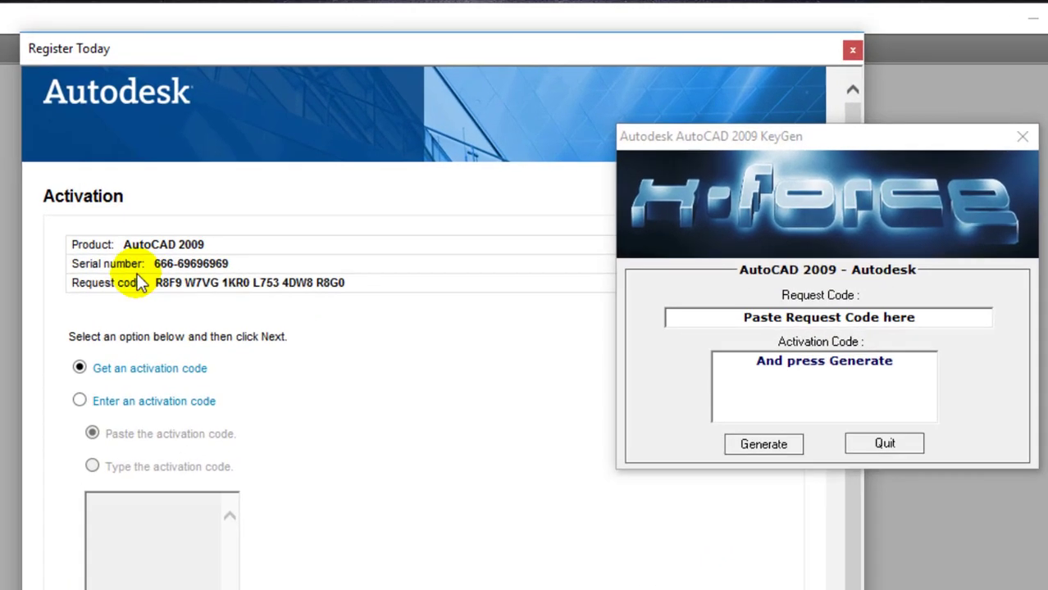
left_click_drag(223, 250, 389, 251)
key("ctrl+c")
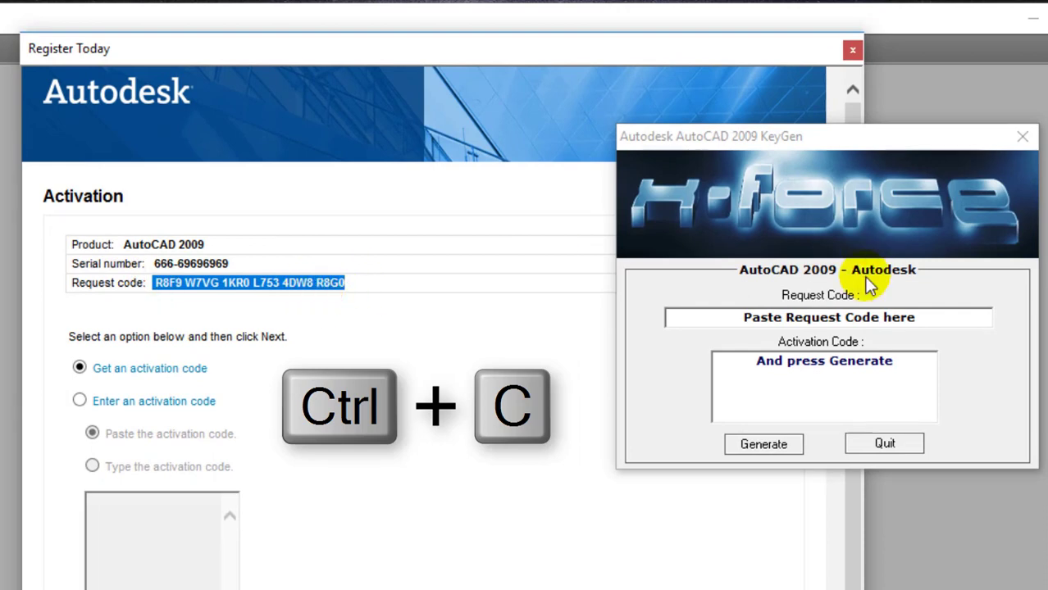
left_click_drag(738, 317, 974, 318)
key("ctrl+v")
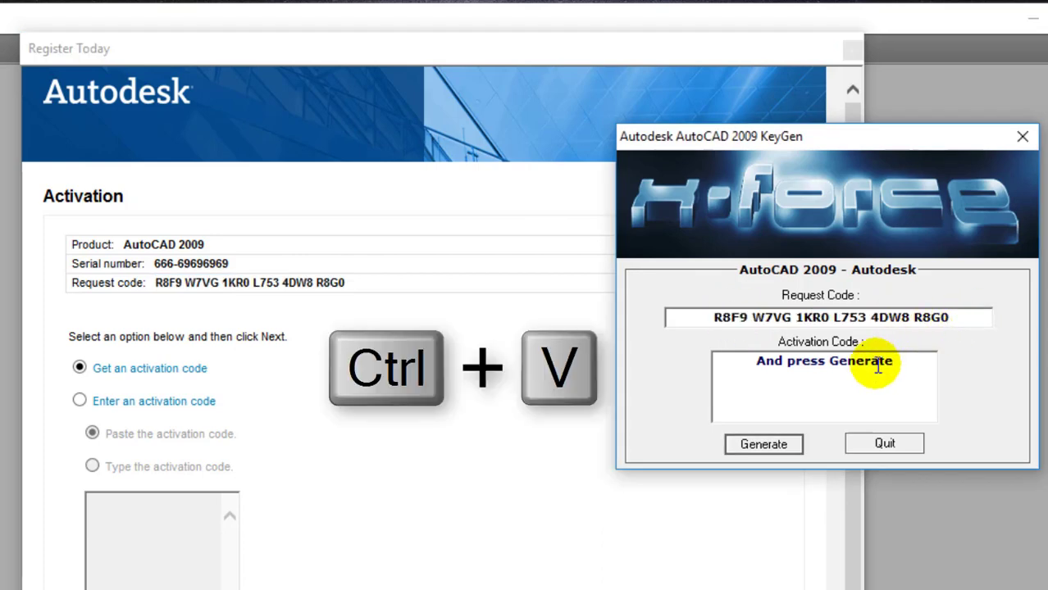
left_click(756, 452)
Copy the generated activation code and paste it into the 'Enter an activation code' box
left_click(722, 360)
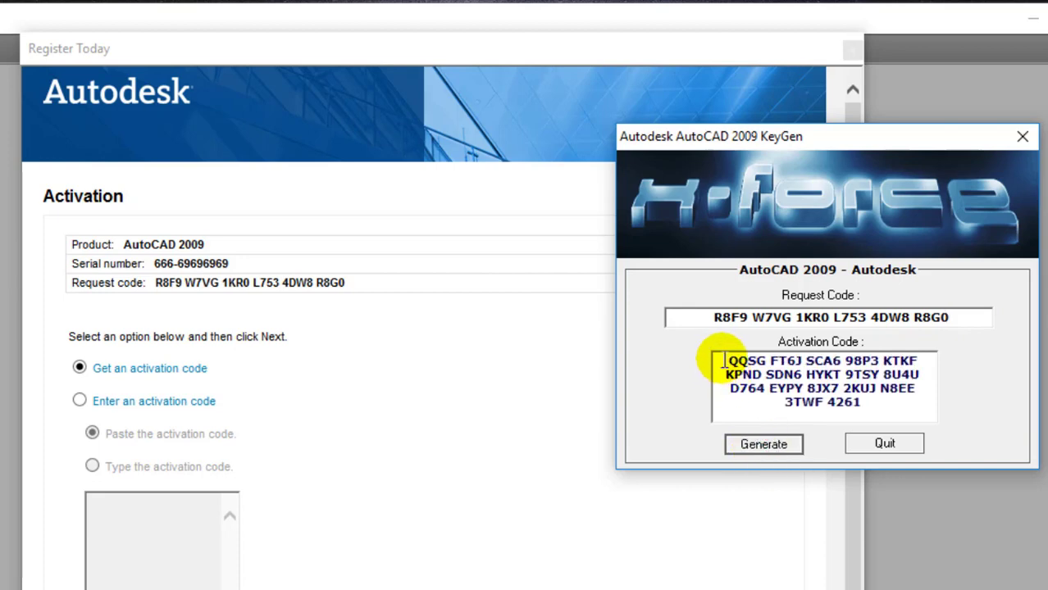
left_click_drag(724, 361, 876, 405)
key("ctrl+c")
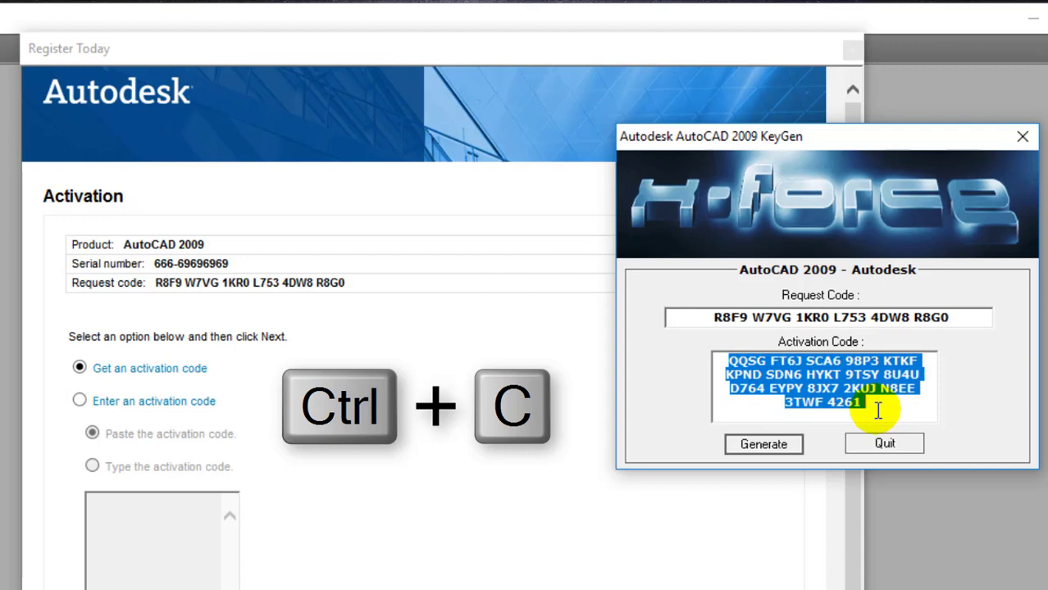
left_click(80, 401)
left_click(115, 504)
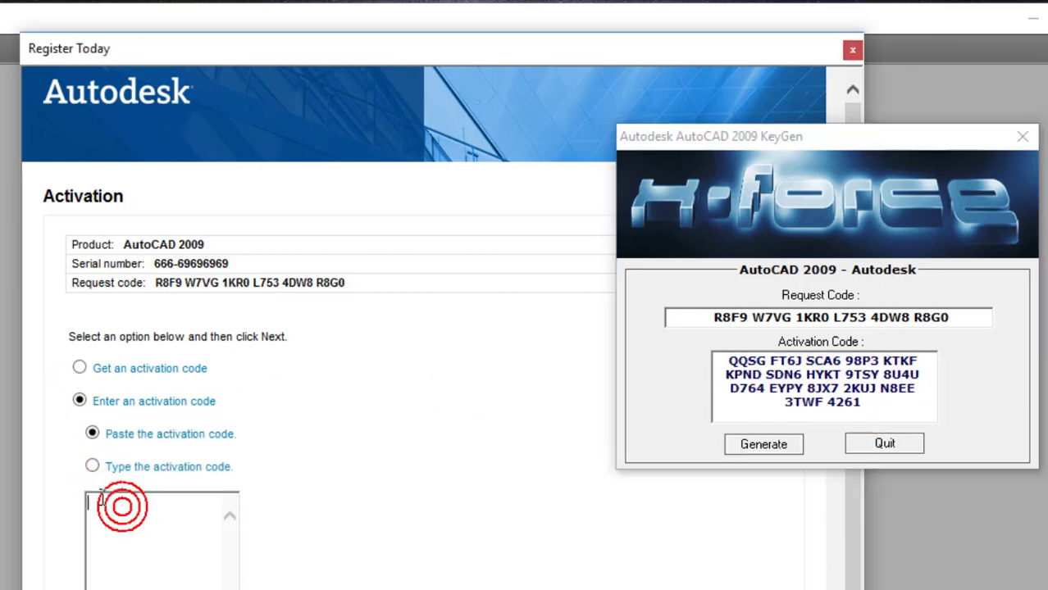
key("ctrl+v")
Paste the activation code into the separate fields, then submit with Next and Finish
left_click(92, 466)
left_click(117, 523)
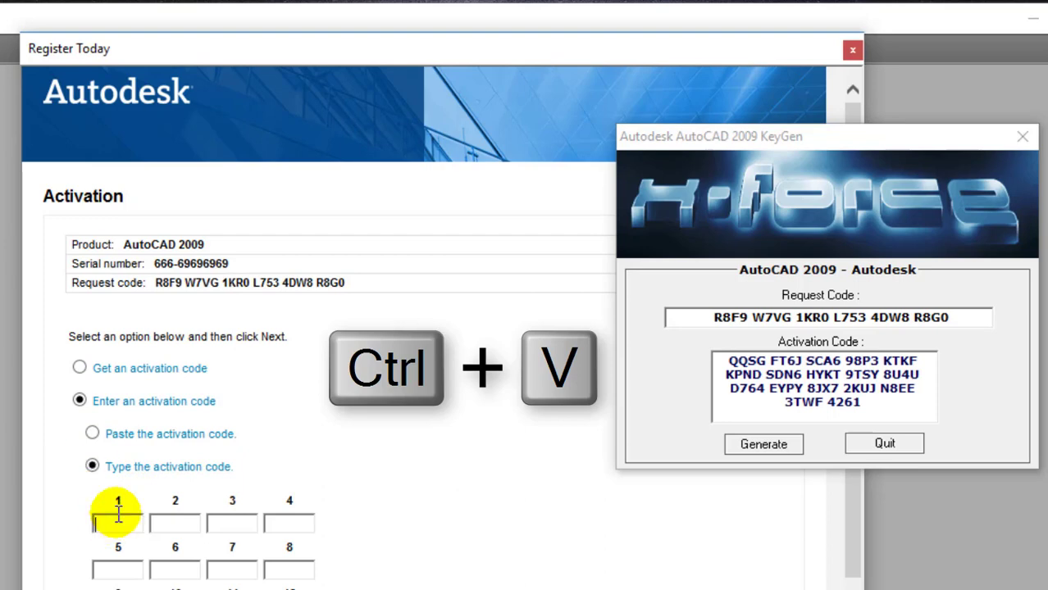
key("ctrl+v")
scroll(334, 489, "down", 3)
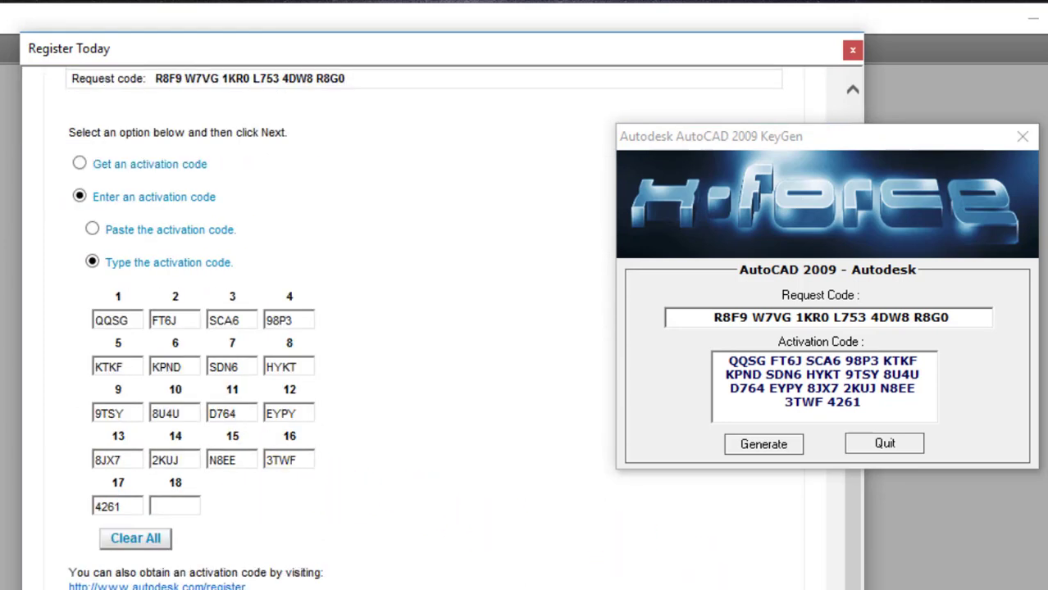
left_click(718, 584)
left_click(749, 542)
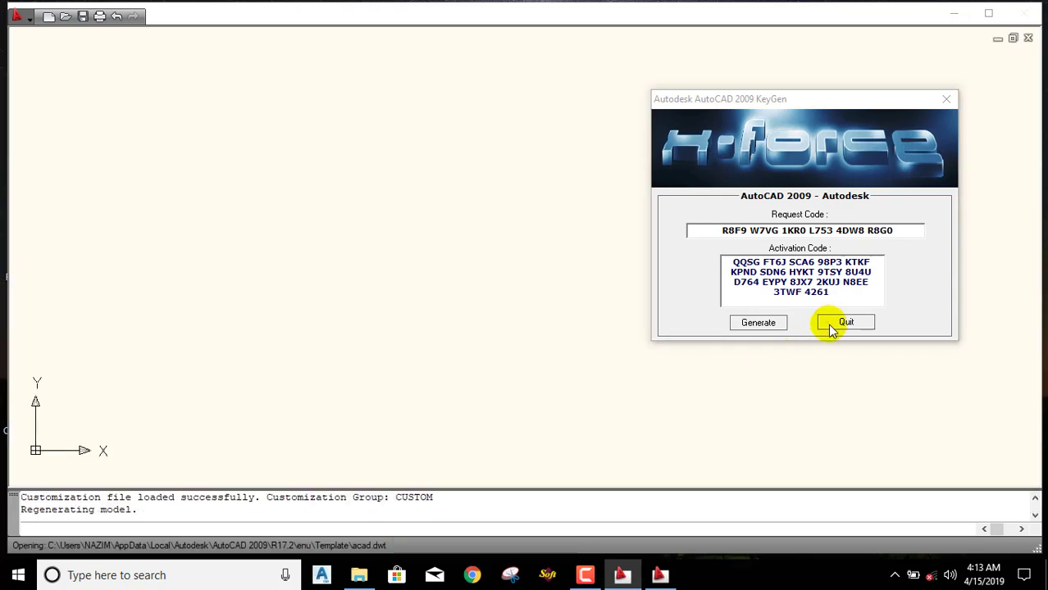
Quit the keygen and dismiss the New Features Workshop with 'No, don't show me this again'
left_click(846, 328)
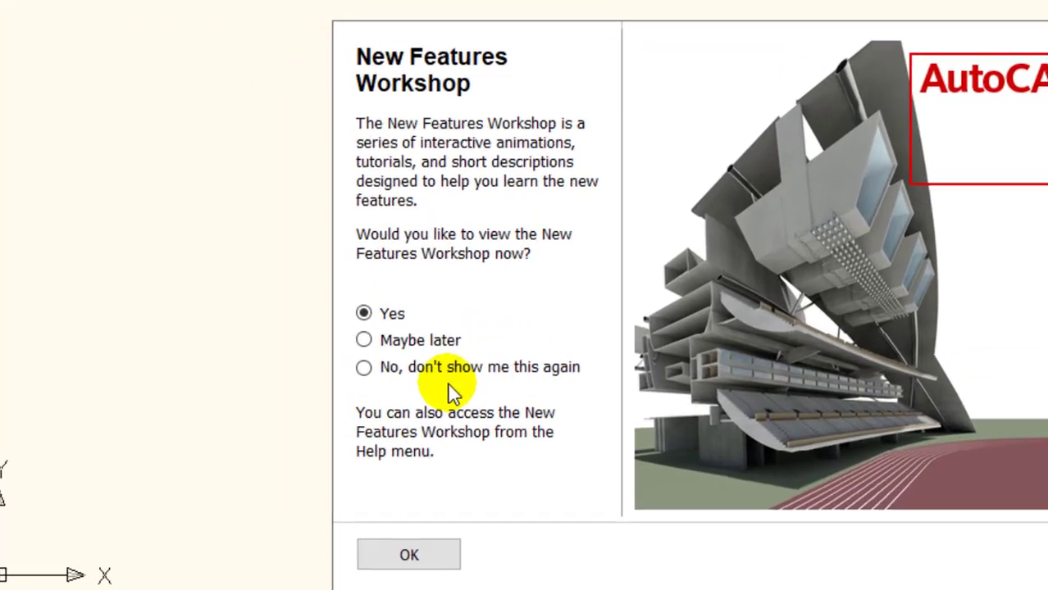
left_click(270, 319)
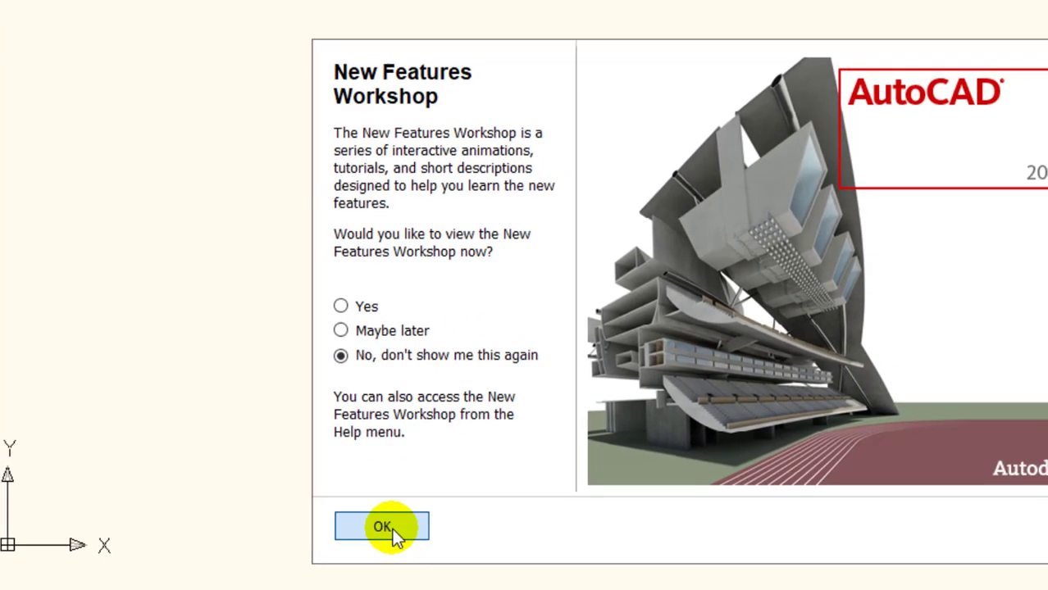
left_click(419, 561)
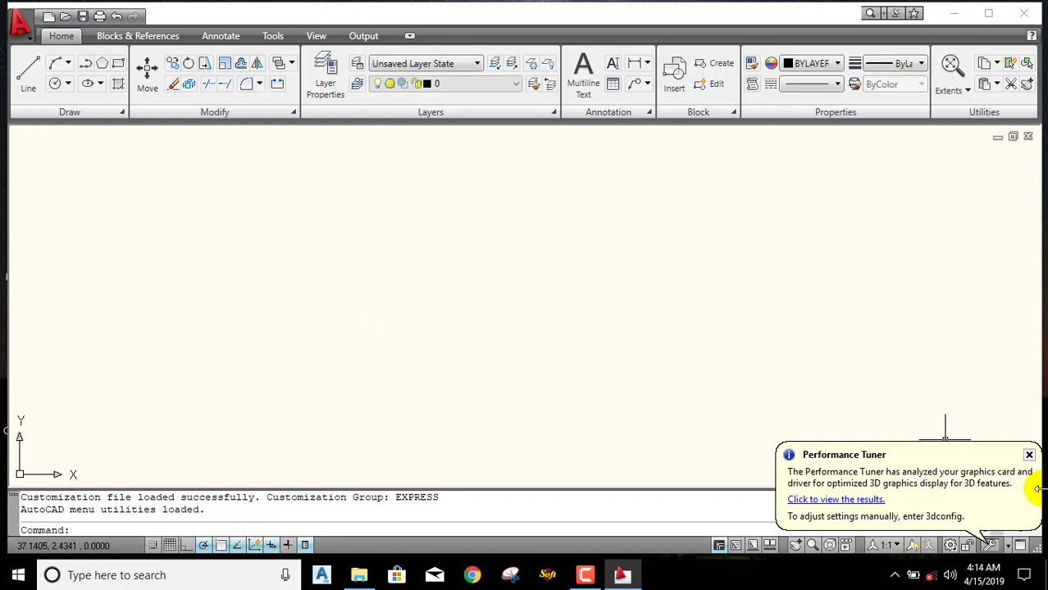
Dismiss the Performance Tuner balloon, switch to AutoCAD Classic, and close Content Search and Tool Palettes
left_click(1029, 456)
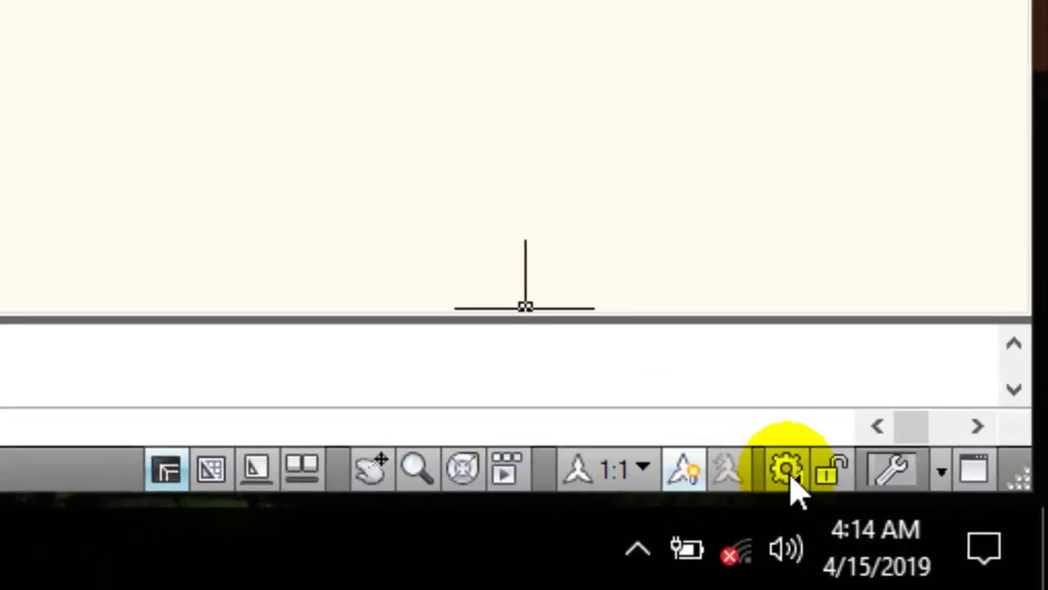
left_click(790, 474)
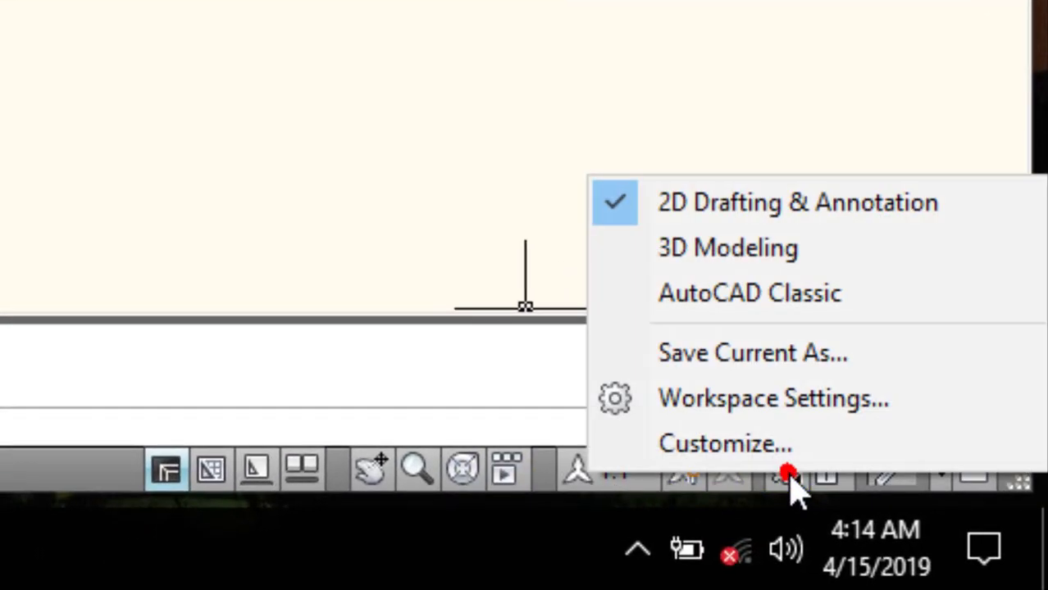
left_click(763, 293)
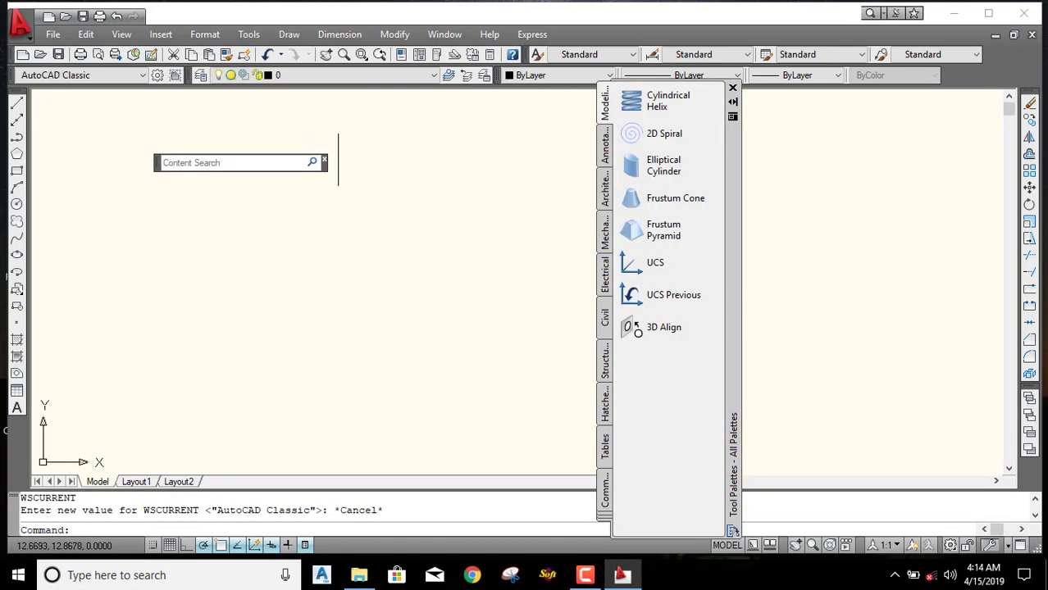
left_click(324, 160)
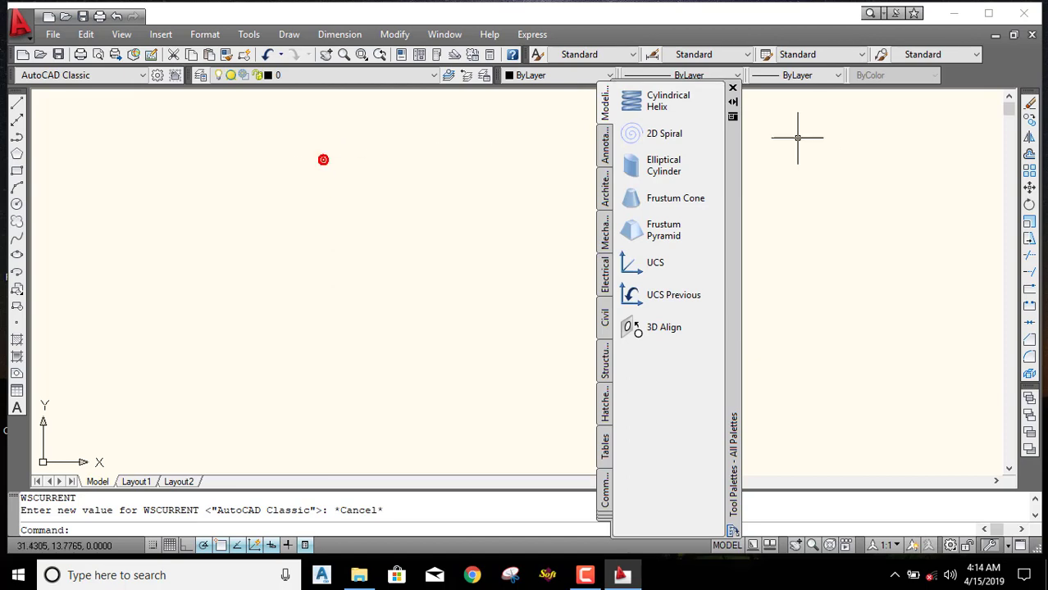
left_click(733, 89)
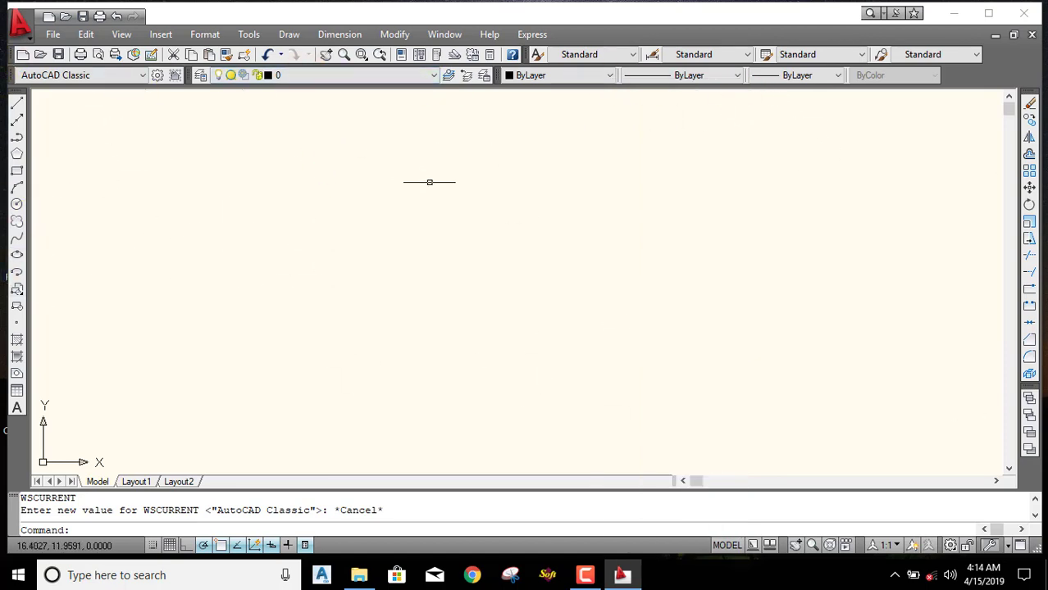
Set the model space uniform background to Black under Options > Display > Colors
left_click(249, 33)
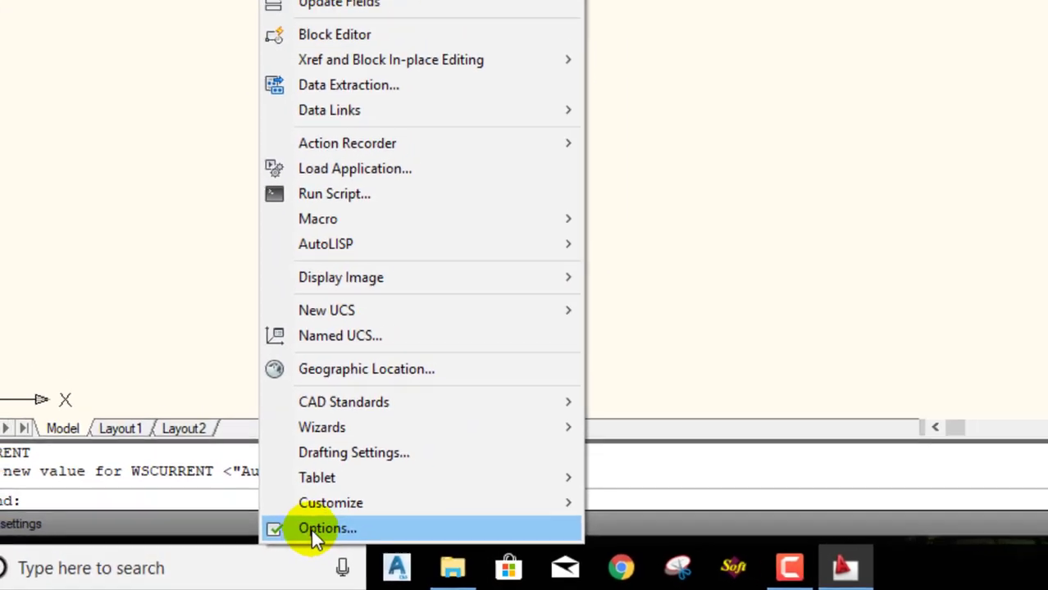
left_click(311, 530)
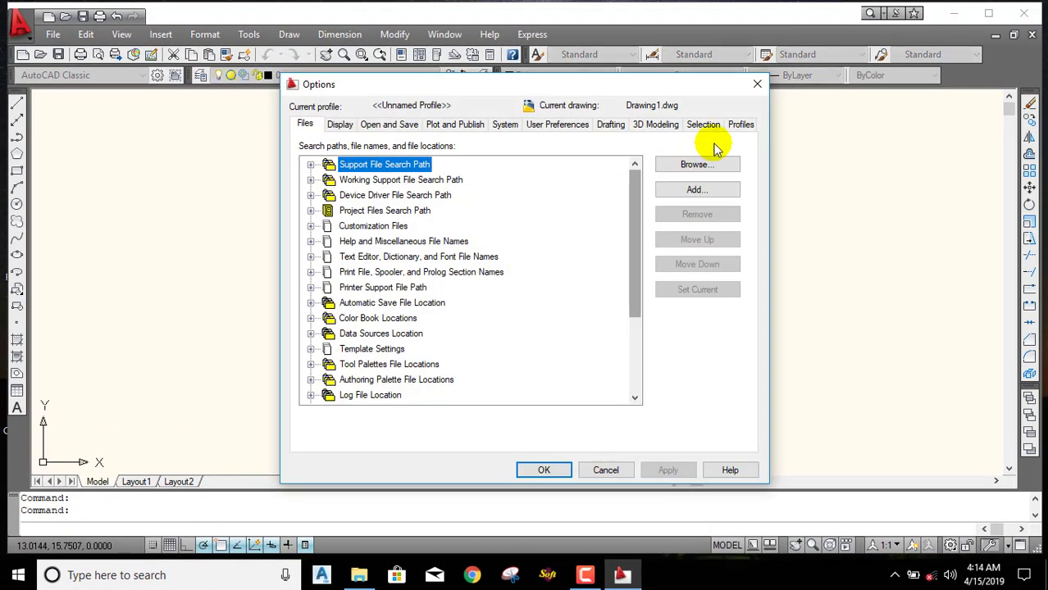
left_click(759, 88)
type("op")
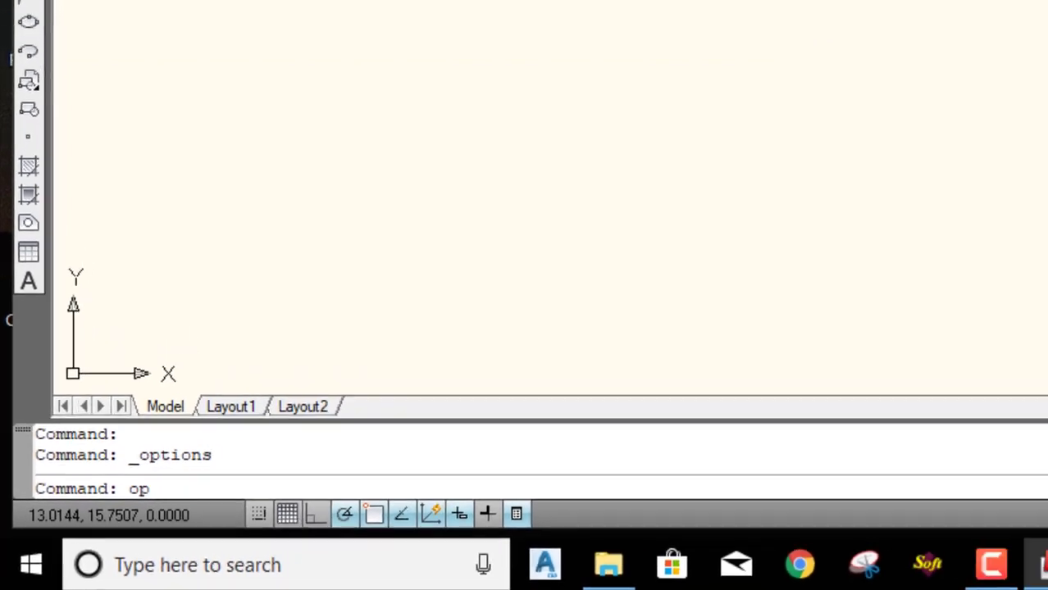
key("Return")
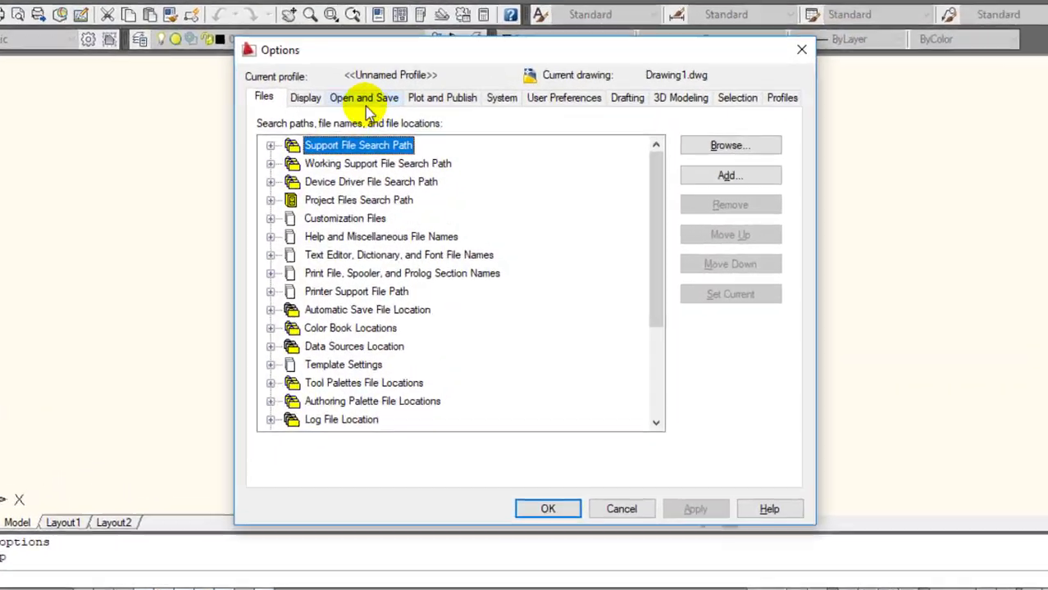
left_click(345, 129)
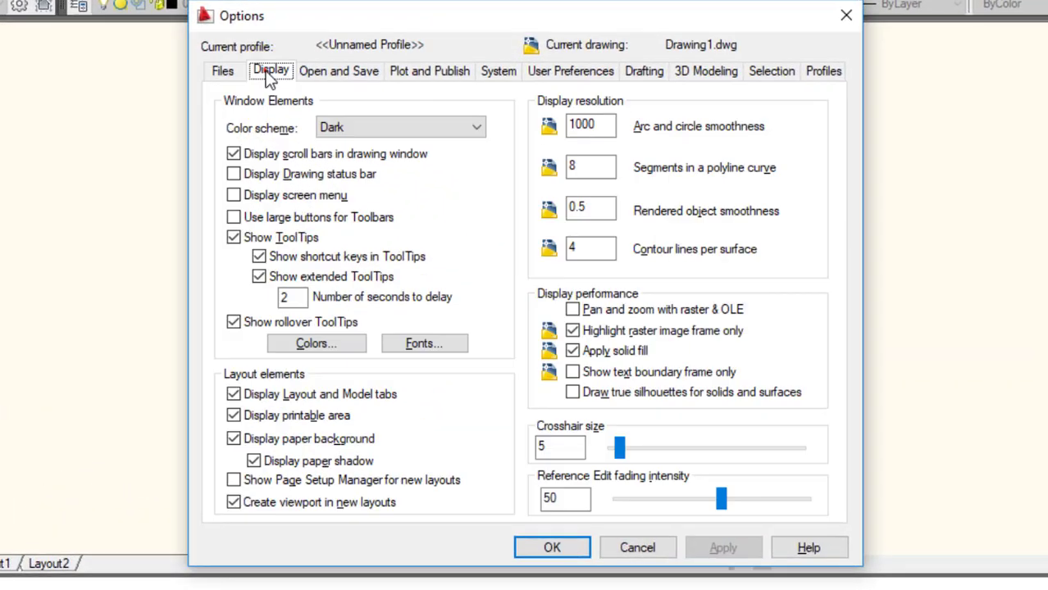
left_click(316, 343)
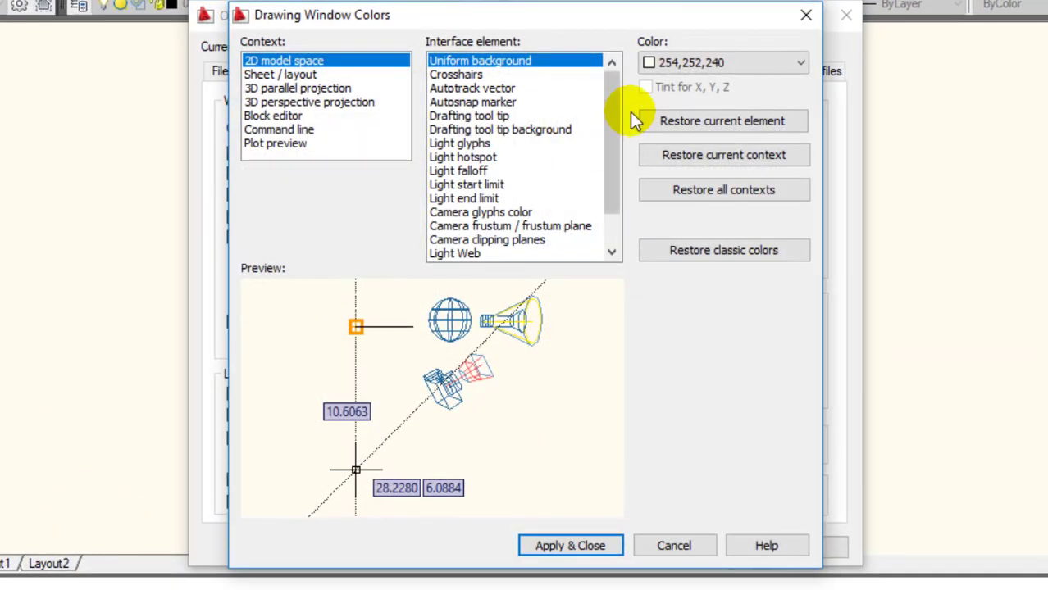
left_click(693, 61)
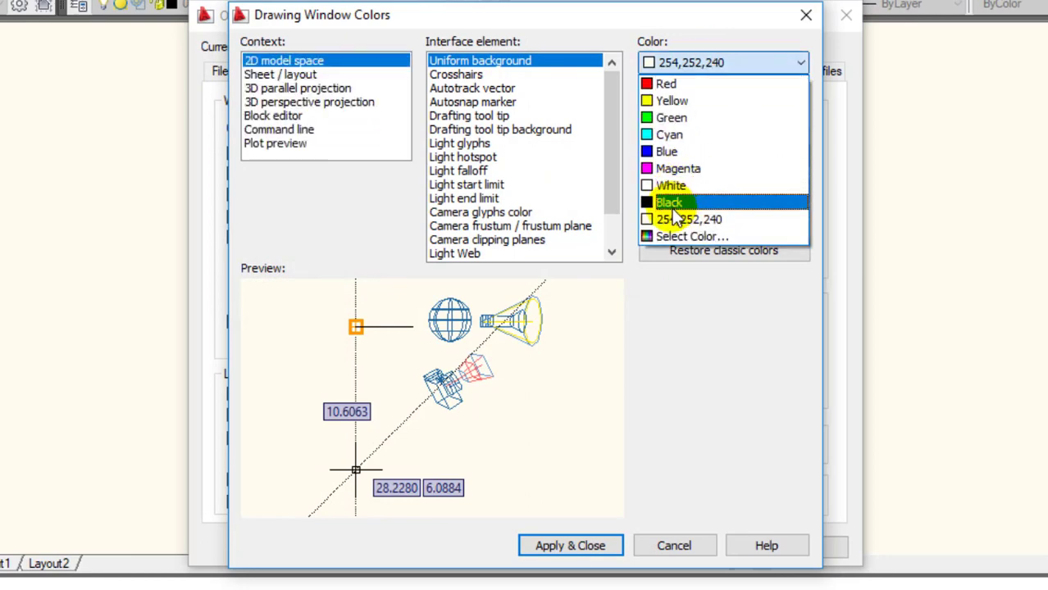
left_click(665, 202)
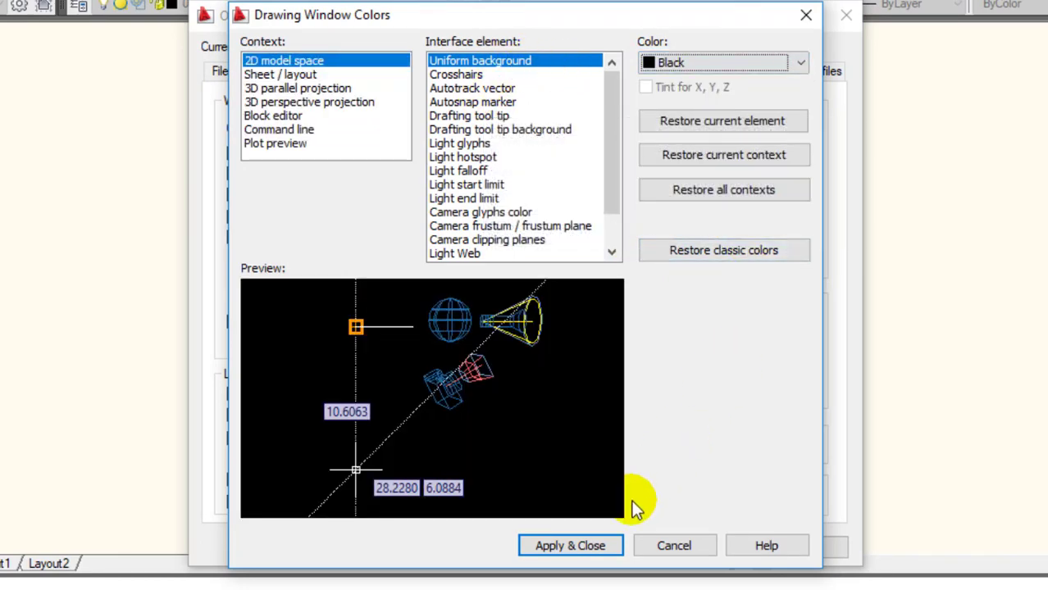
left_click(587, 552)
left_click(554, 548)
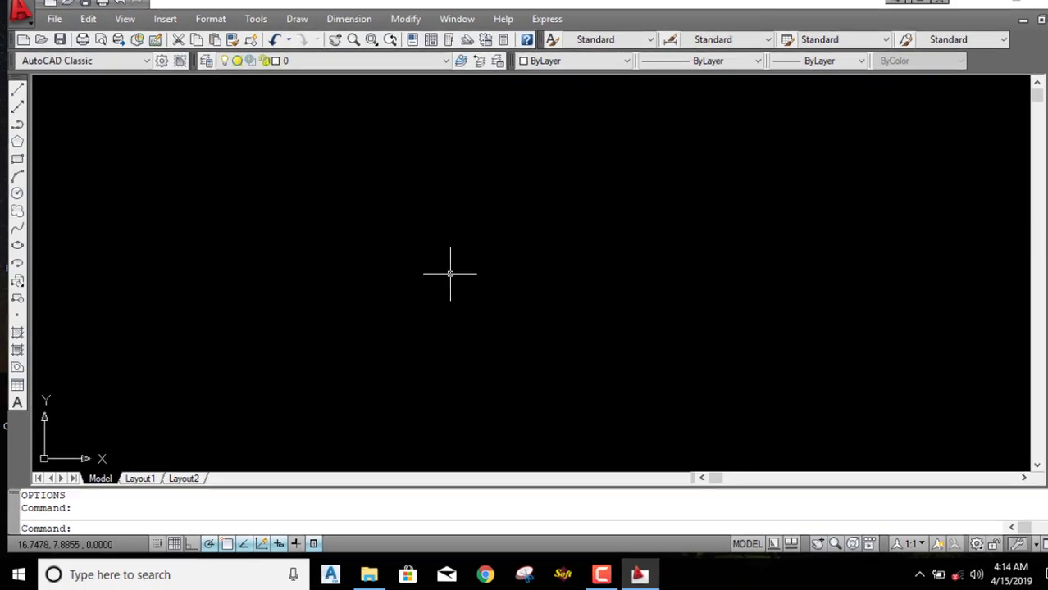
Use OS to open Drafting Settings and turn on all object snap modes with Select All
type("os")
key("Return")
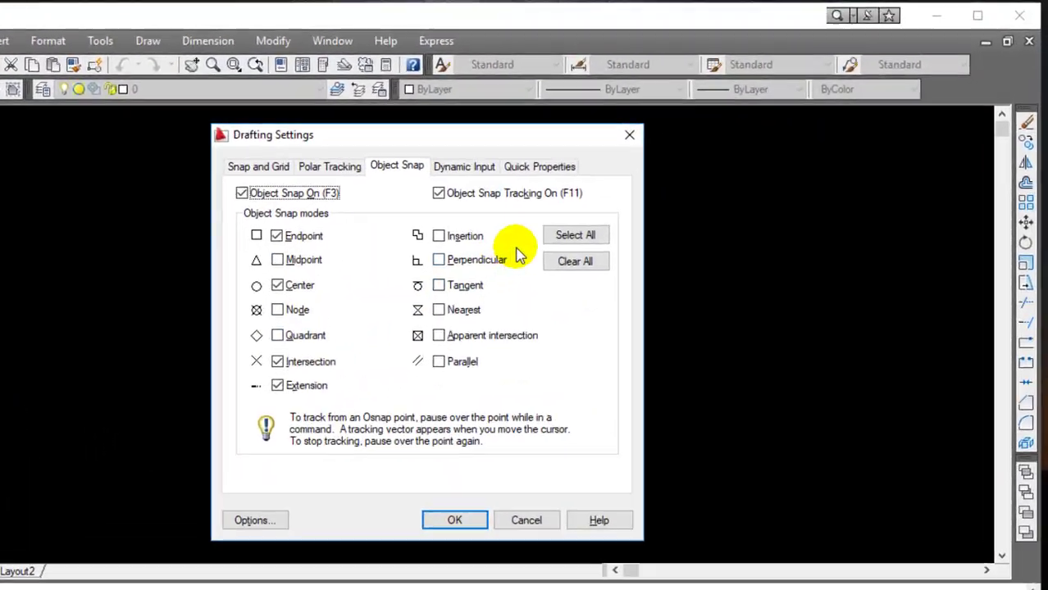
left_click(649, 198)
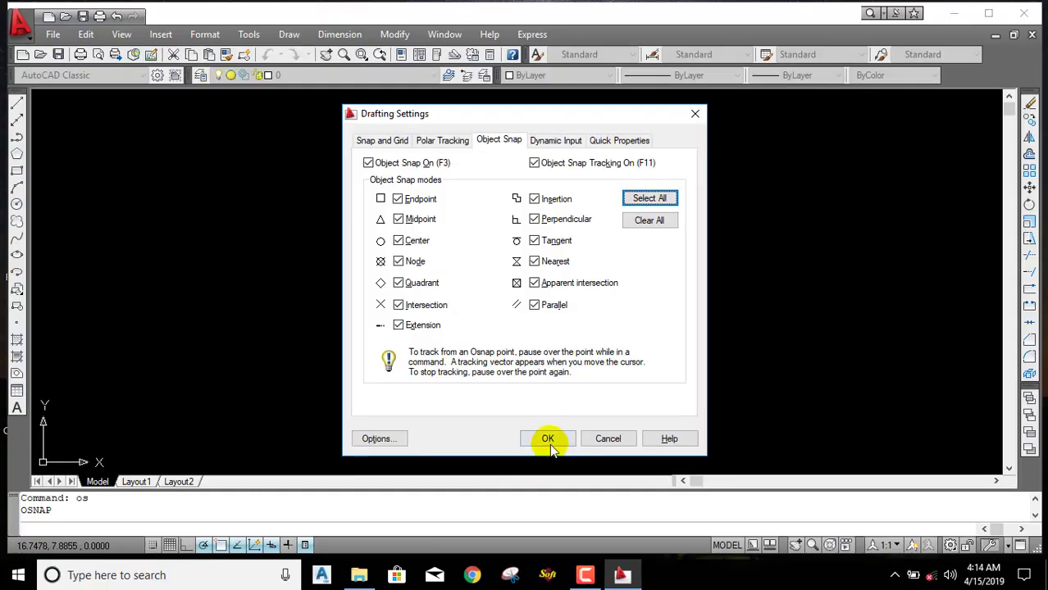
left_click(548, 439)
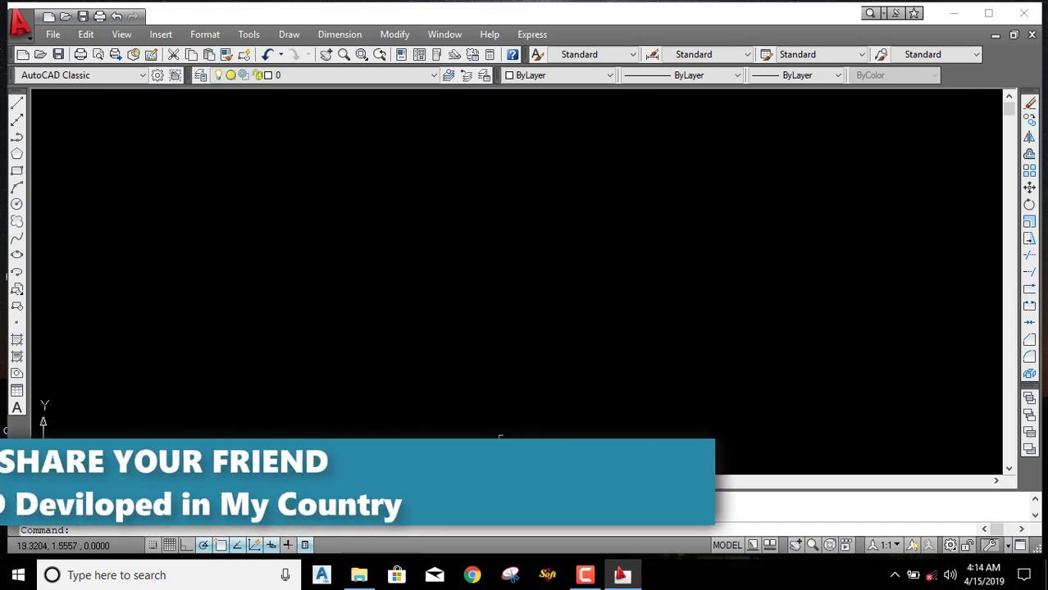